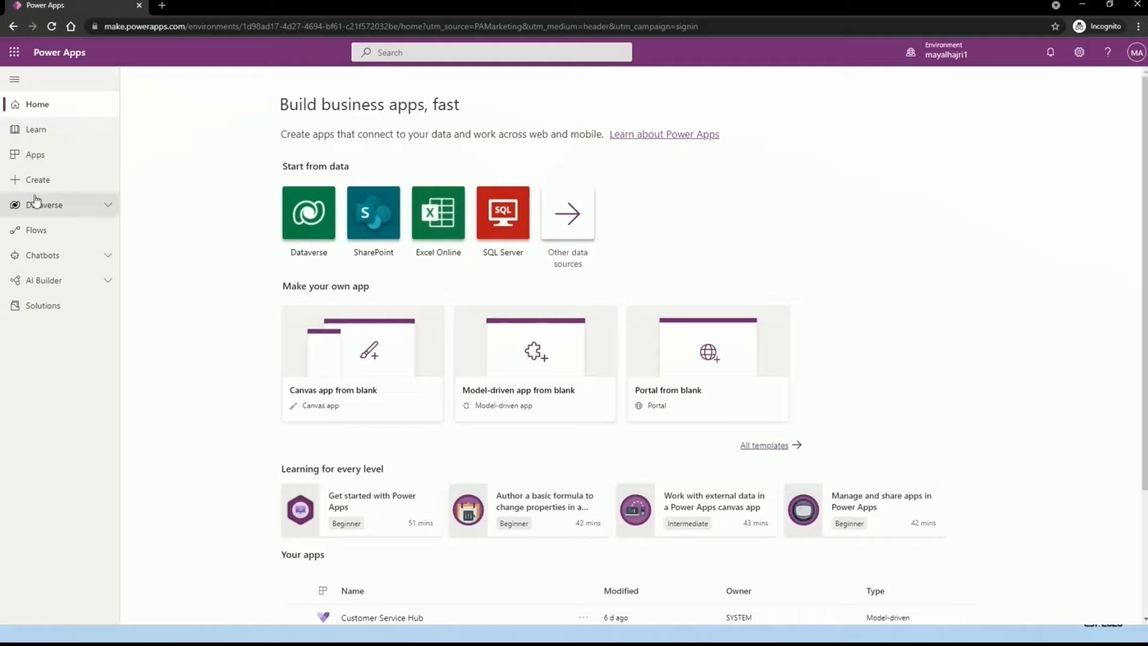
# Step: Expand the Dataverse section in the left navigation
pyautogui.click(90, 210)
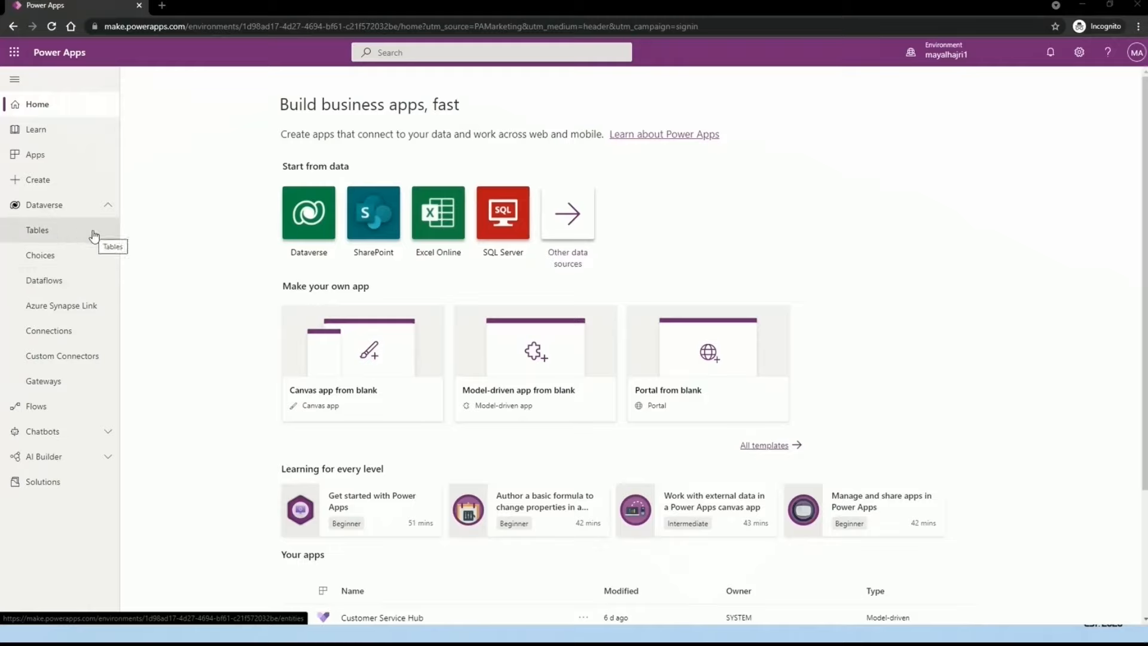
# Step: Open the Dataverse Tables list
pyautogui.click(48, 237)
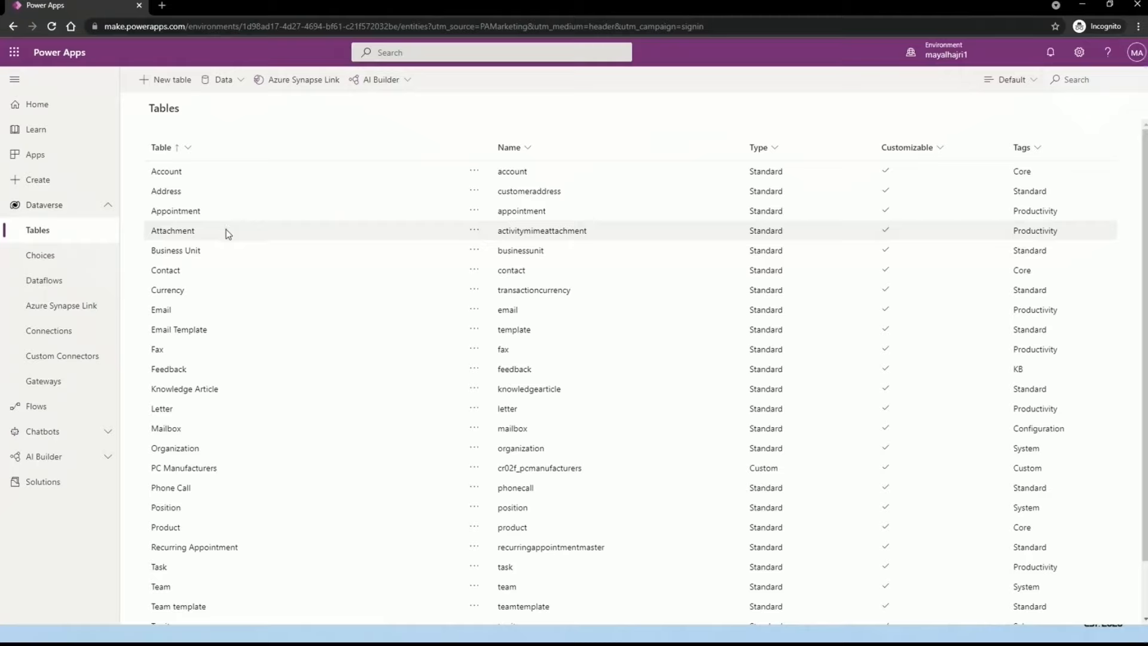
# Step: Open the PC Manufacturers table from the Tables list
pyautogui.click(202, 468)
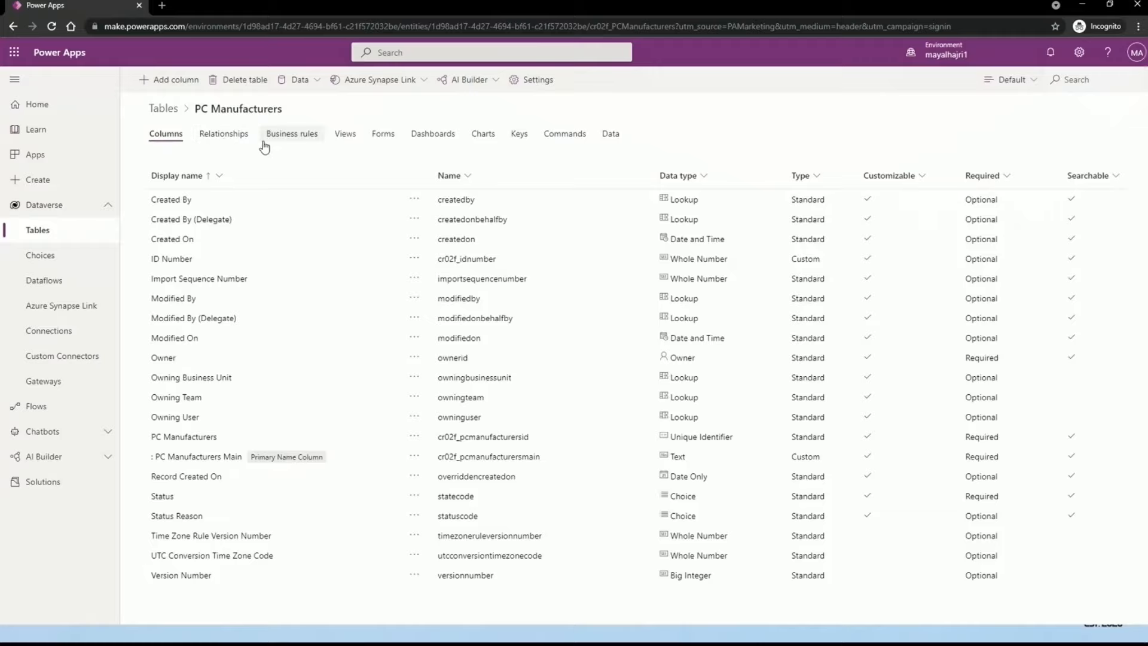
# Step: Show the PC Manufacturers business rules and add a new business rule
pyautogui.click(309, 141)
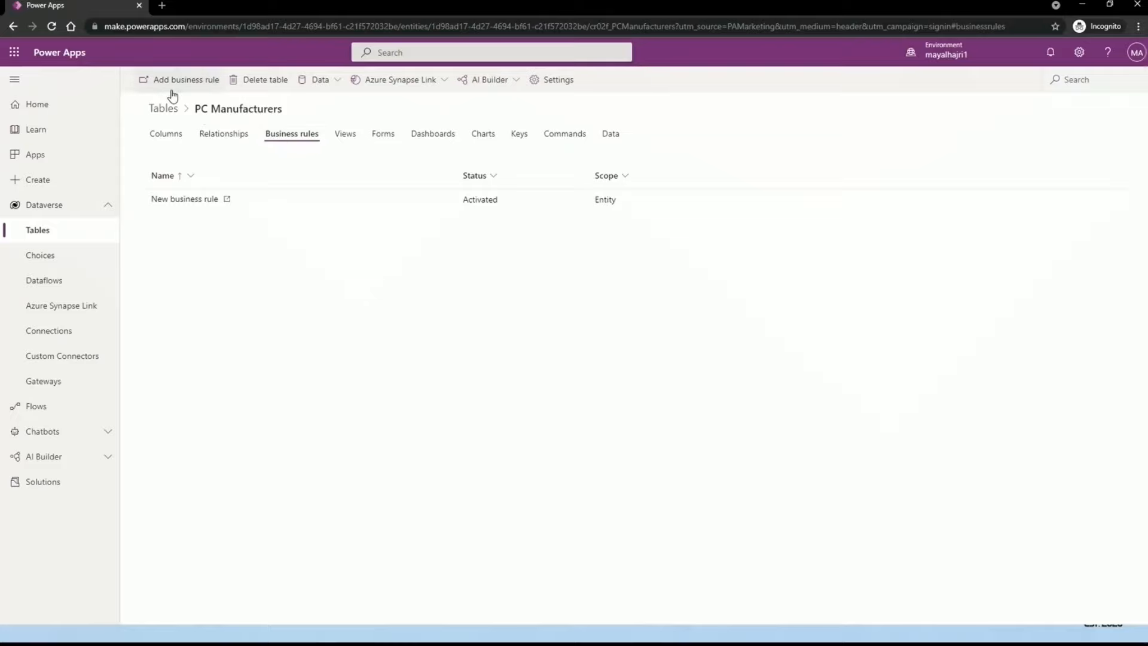
pyautogui.click(188, 83)
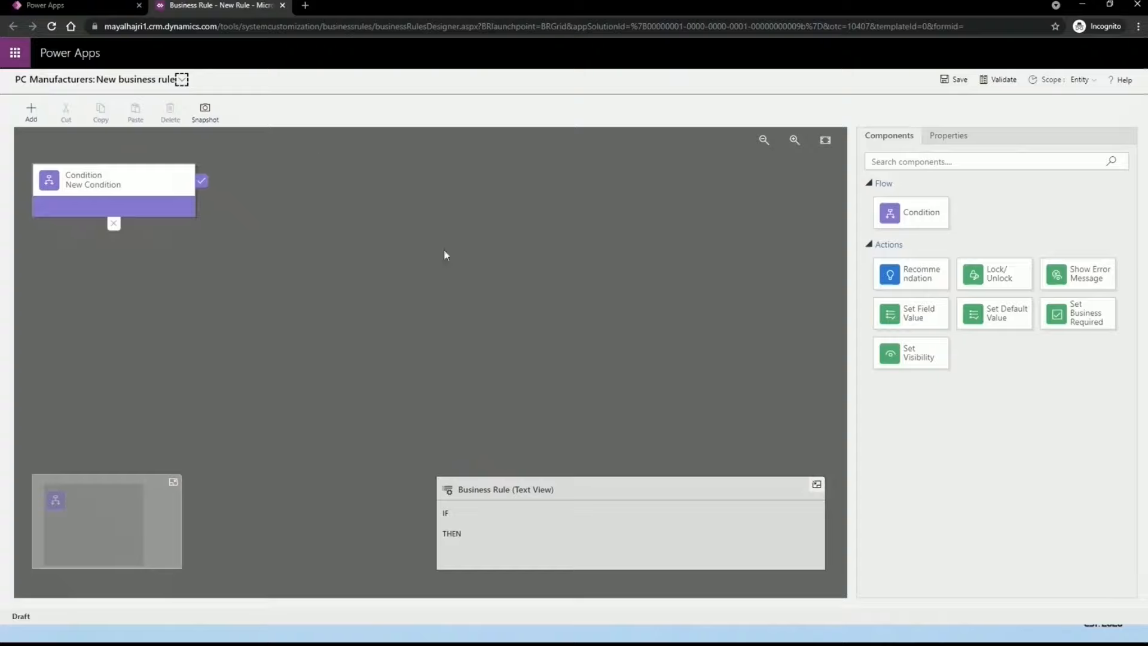
# Step: Select the new rule's title, then collapse and restore the minimap
pyautogui.click(156, 84)
pyautogui.moveTo(17, 79); pyautogui.dragTo(166, 89)
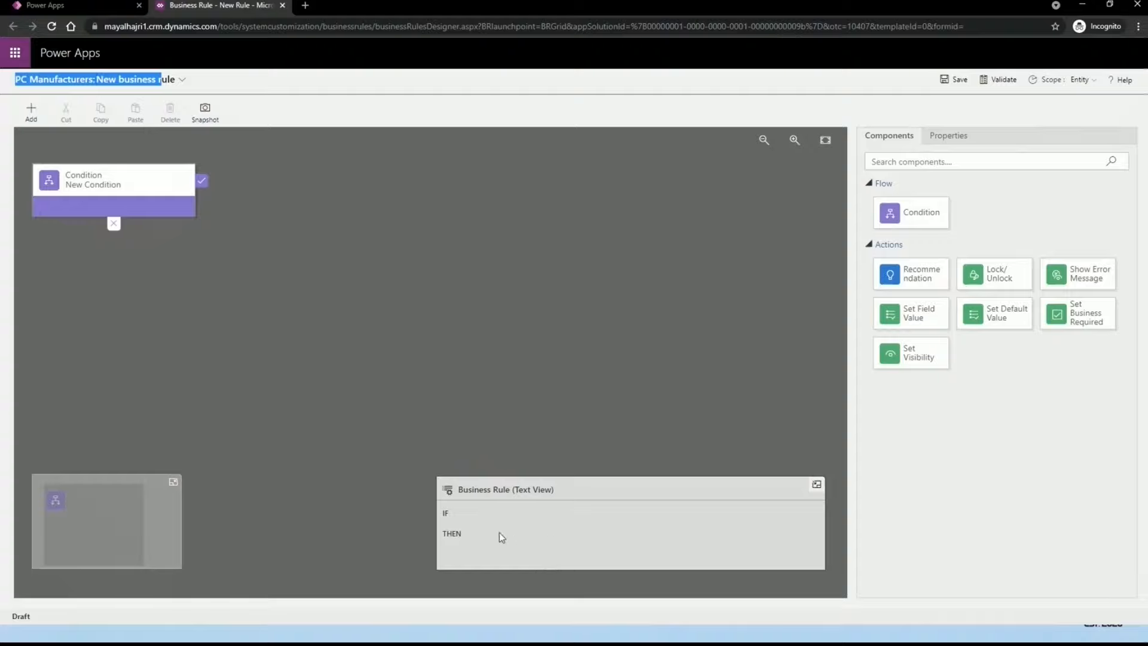
pyautogui.click(173, 482)
pyautogui.click(43, 562)
pyautogui.click(871, 186)
pyautogui.click(876, 202)
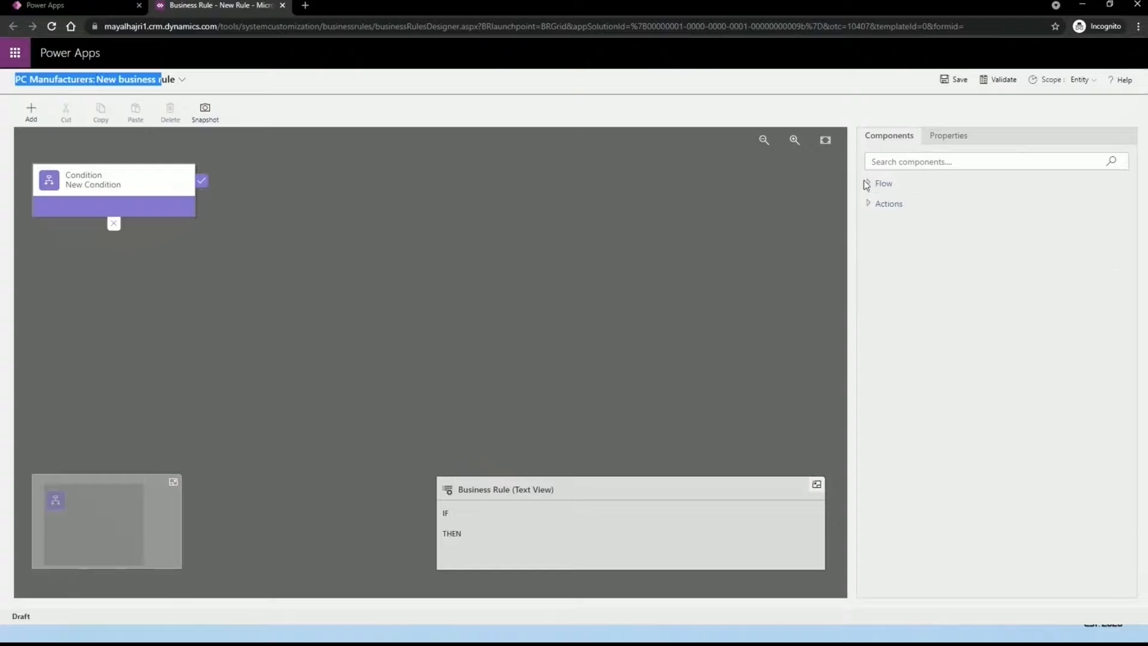
pyautogui.click(871, 184)
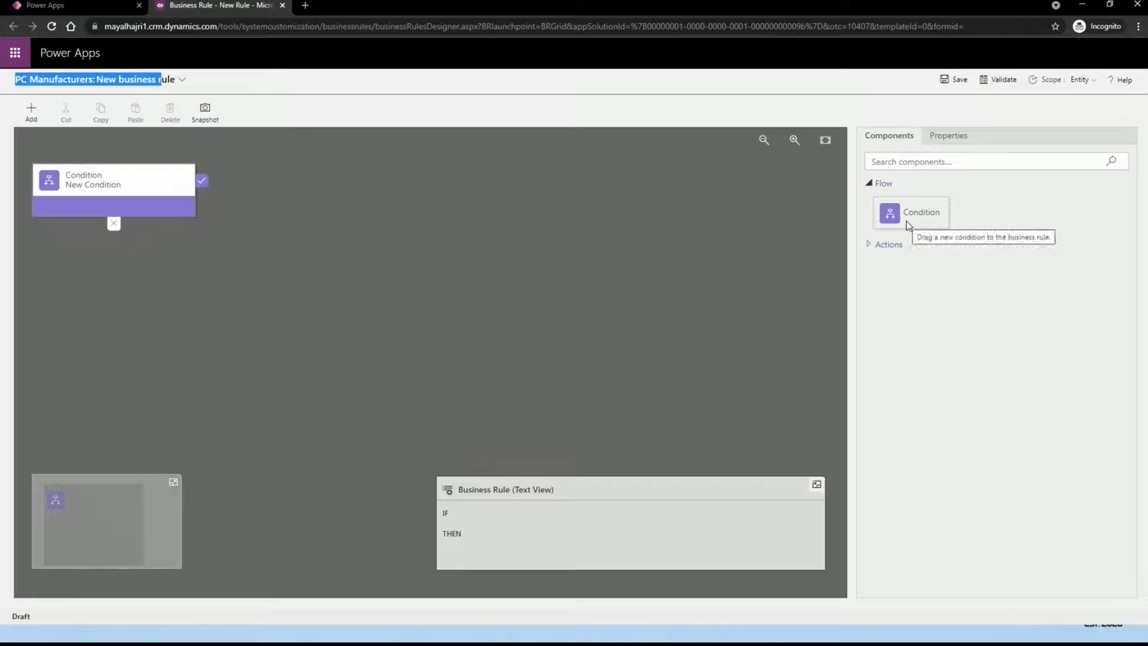
pyautogui.moveTo(902, 213); pyautogui.dragTo(137, 204)
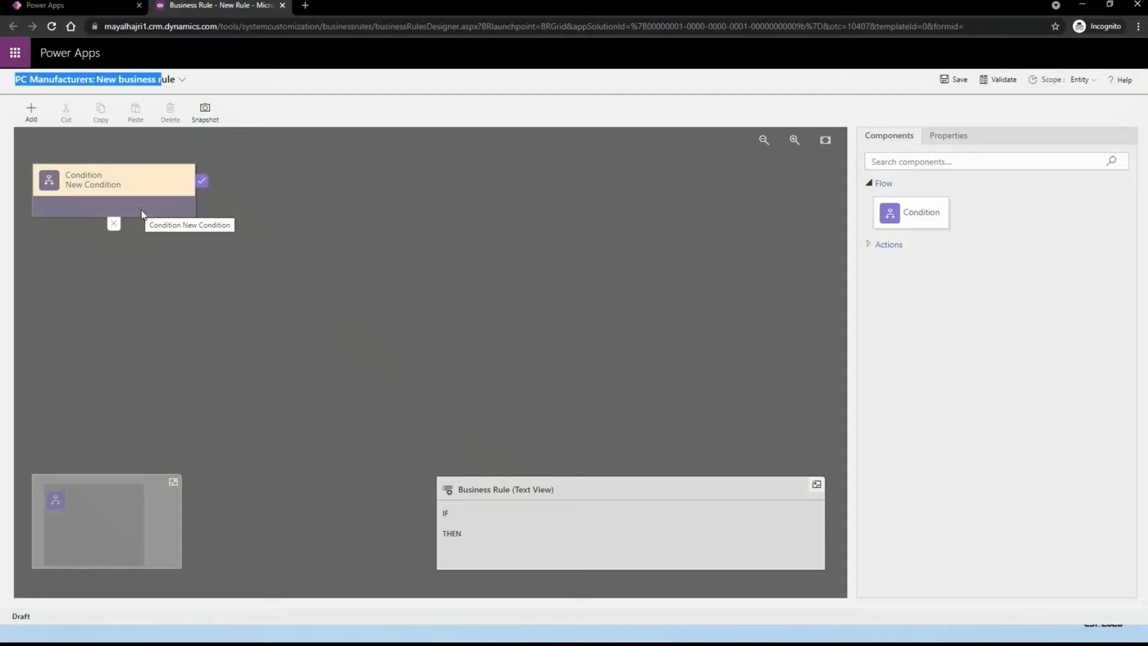
pyautogui.click(868, 245)
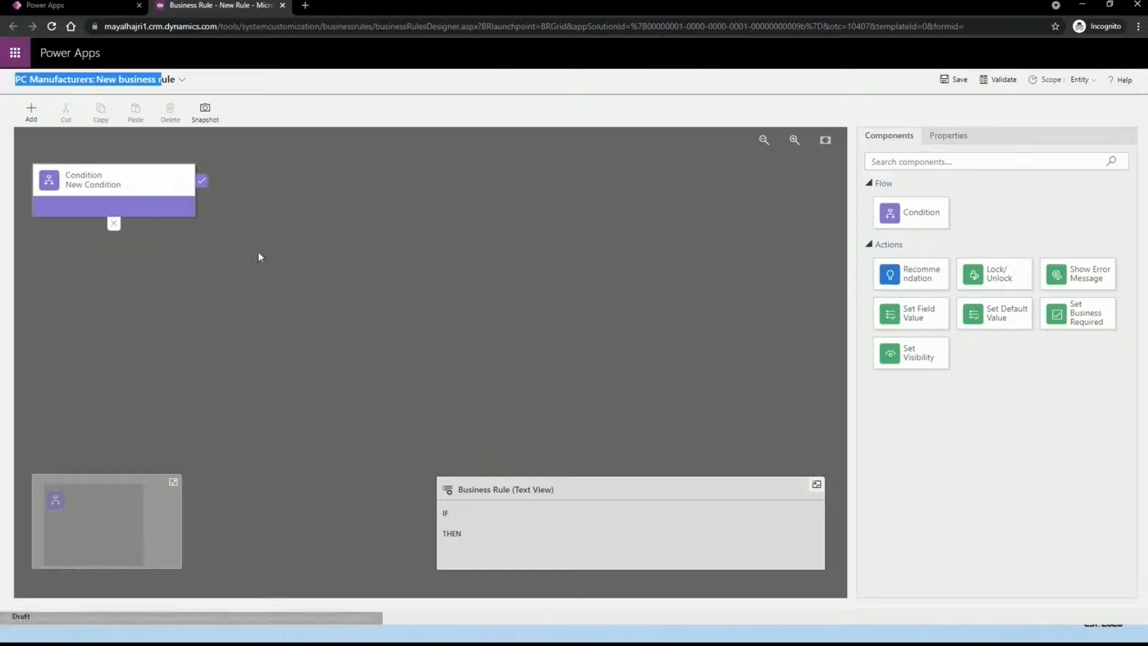
pyautogui.click(951, 143)
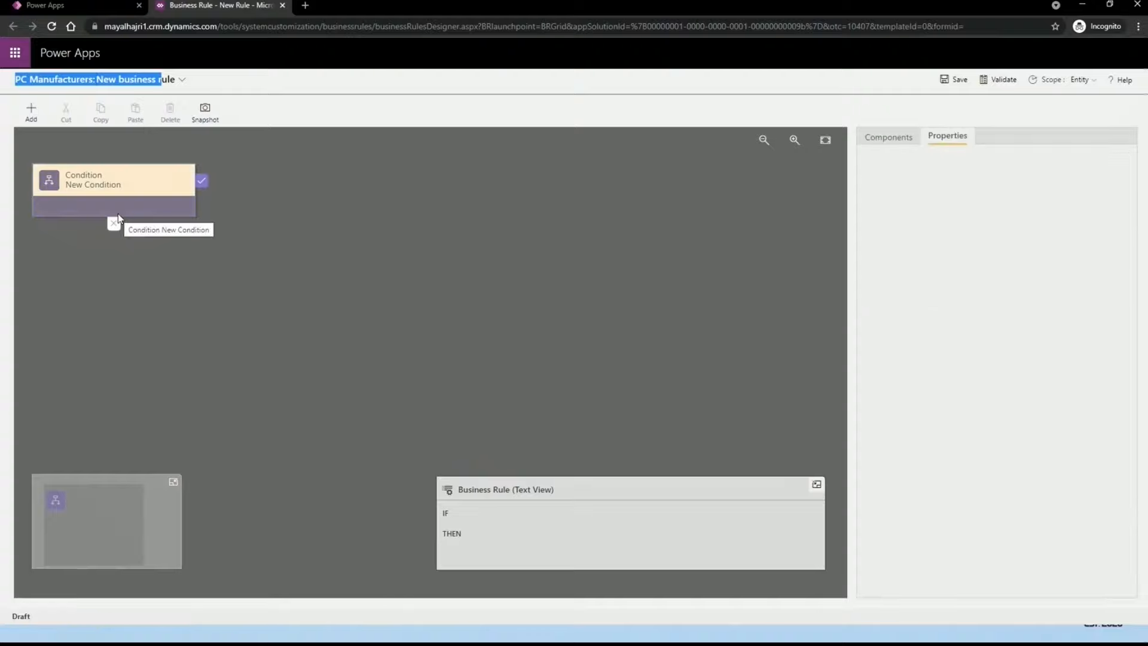
pyautogui.click(902, 143)
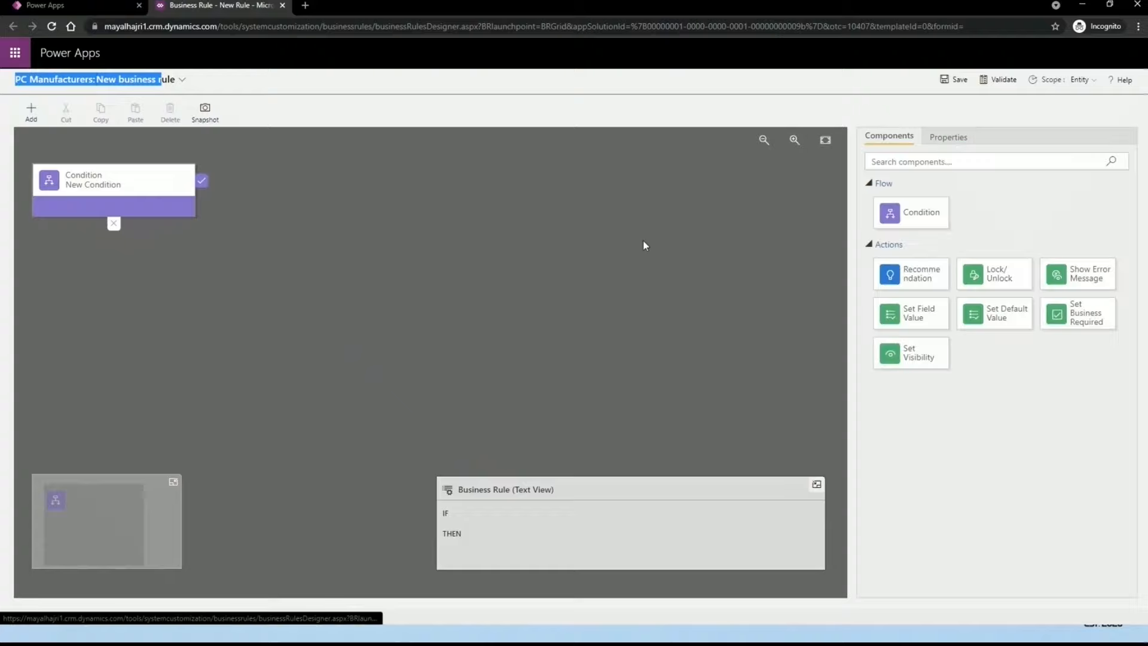
# Step: Change the condition's display name to 'Check the value' in its Properties
pyautogui.click(156, 192)
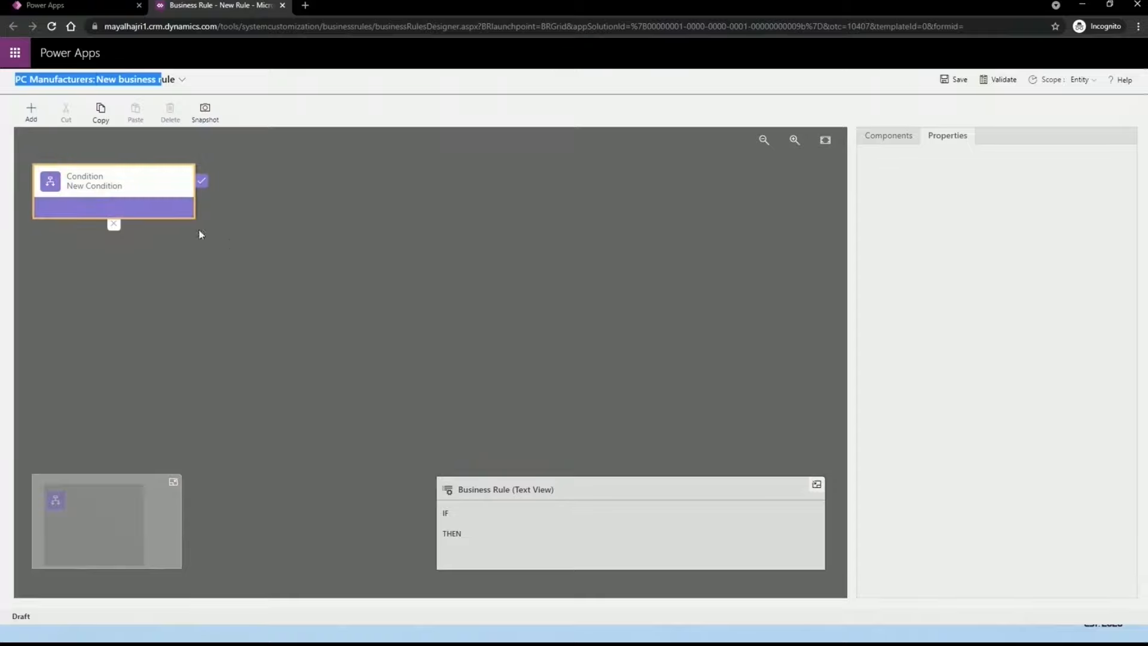
pyautogui.click(130, 195)
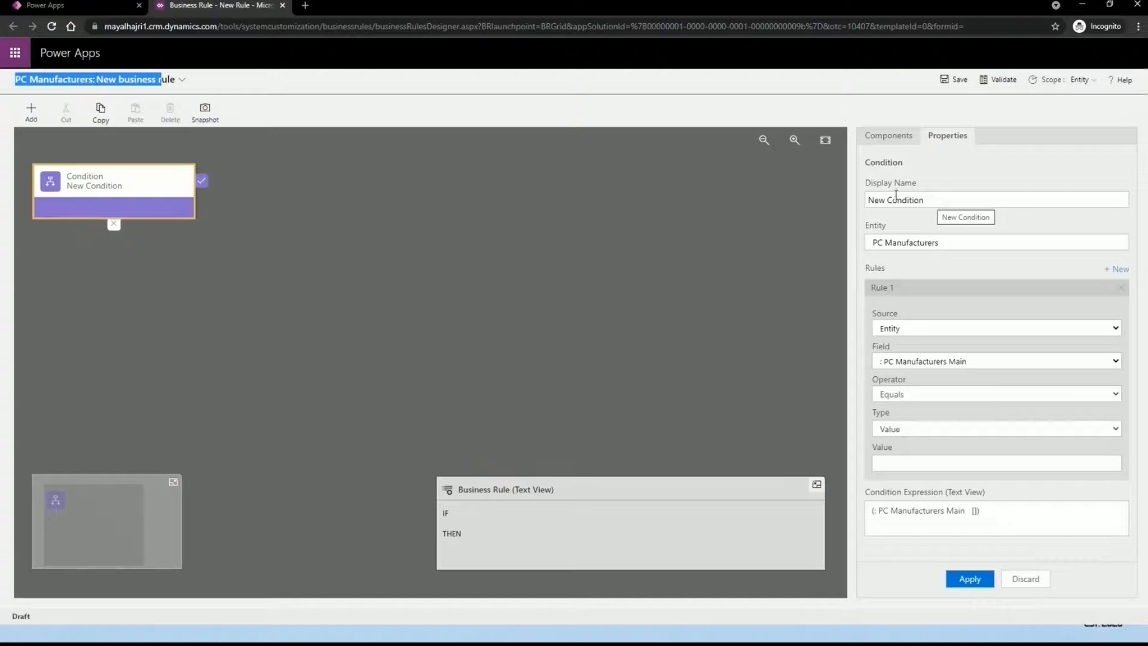
pyautogui.moveTo(944, 200); pyautogui.dragTo(838, 194)
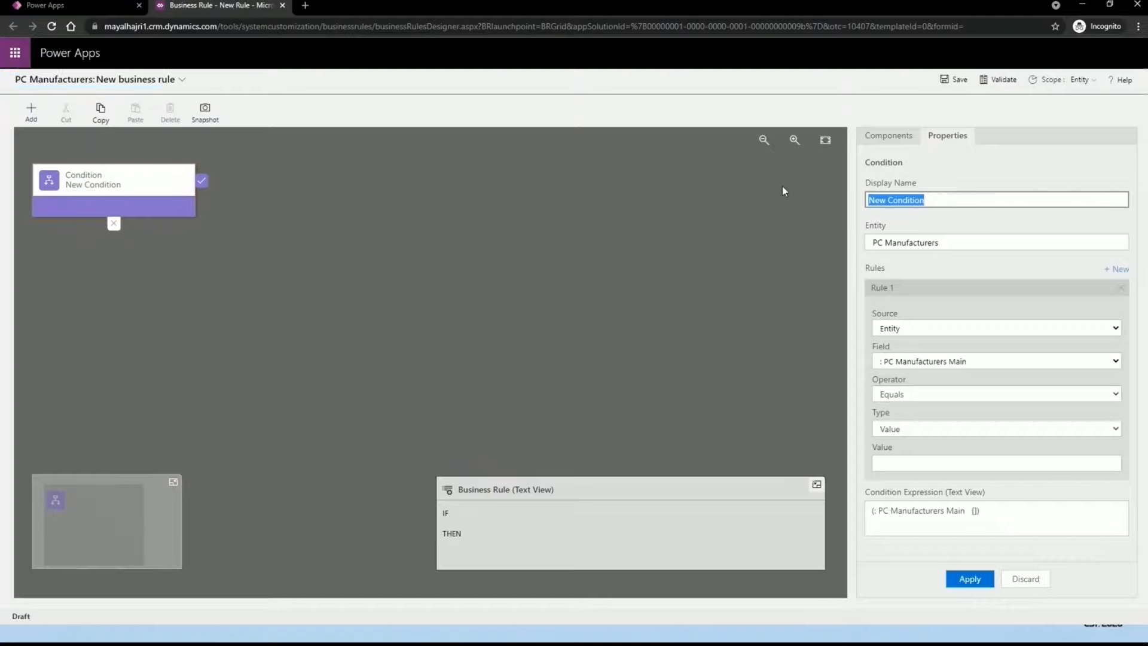
pyautogui.write('Check the value')
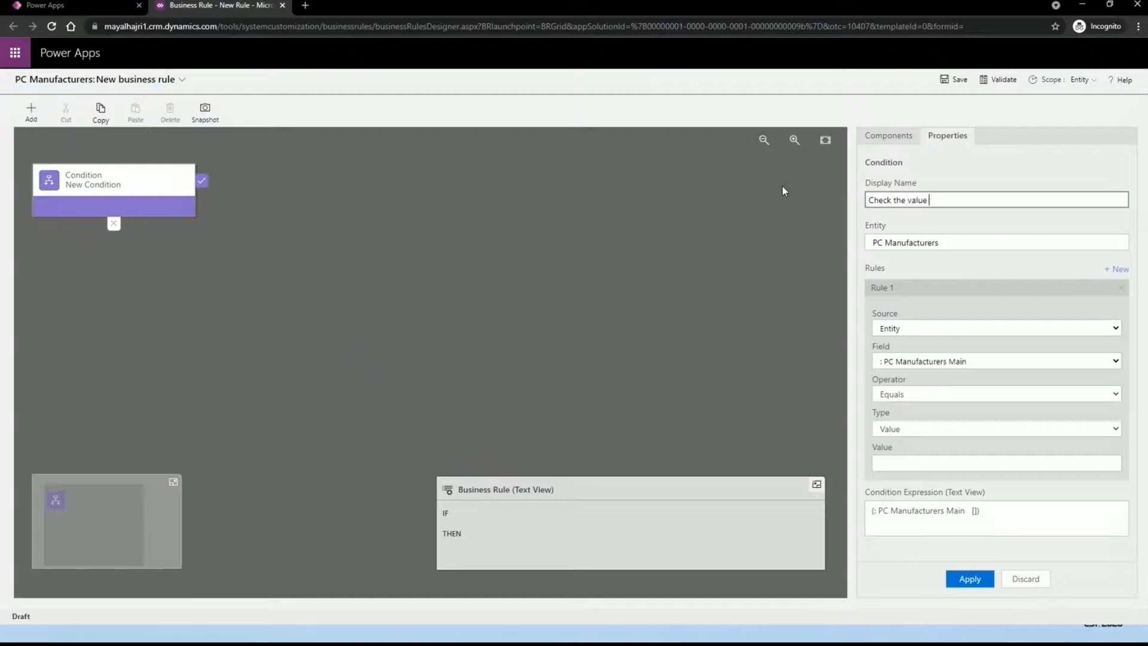
pyautogui.click(970, 240)
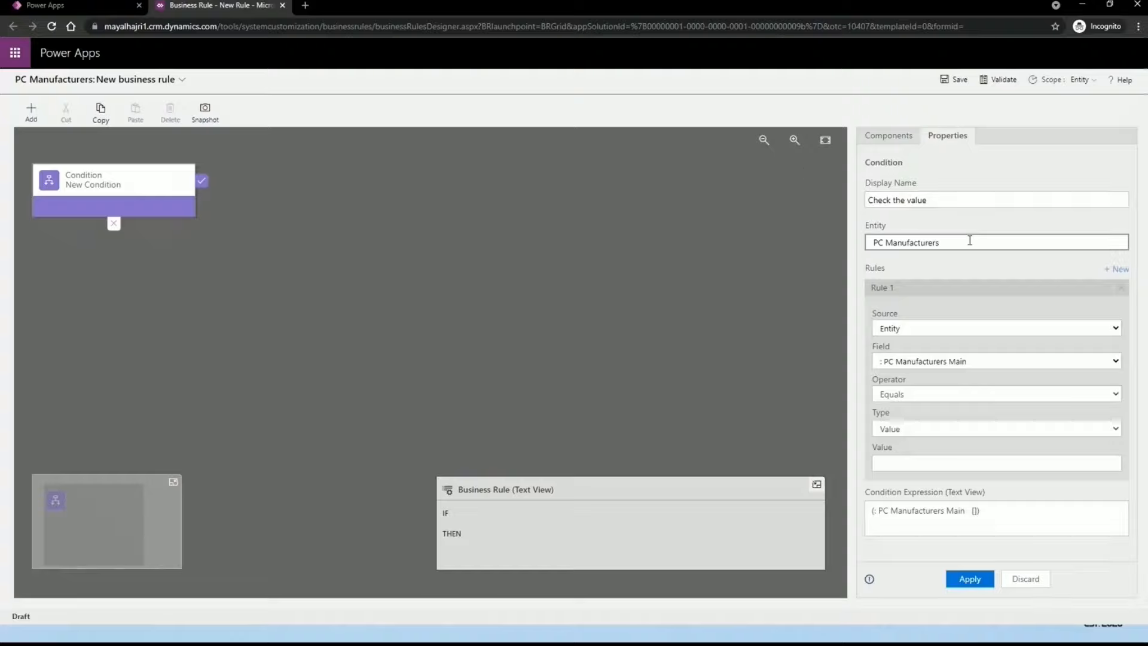
pyautogui.moveTo(942, 242); pyautogui.dragTo(861, 236)
pyautogui.click(947, 242)
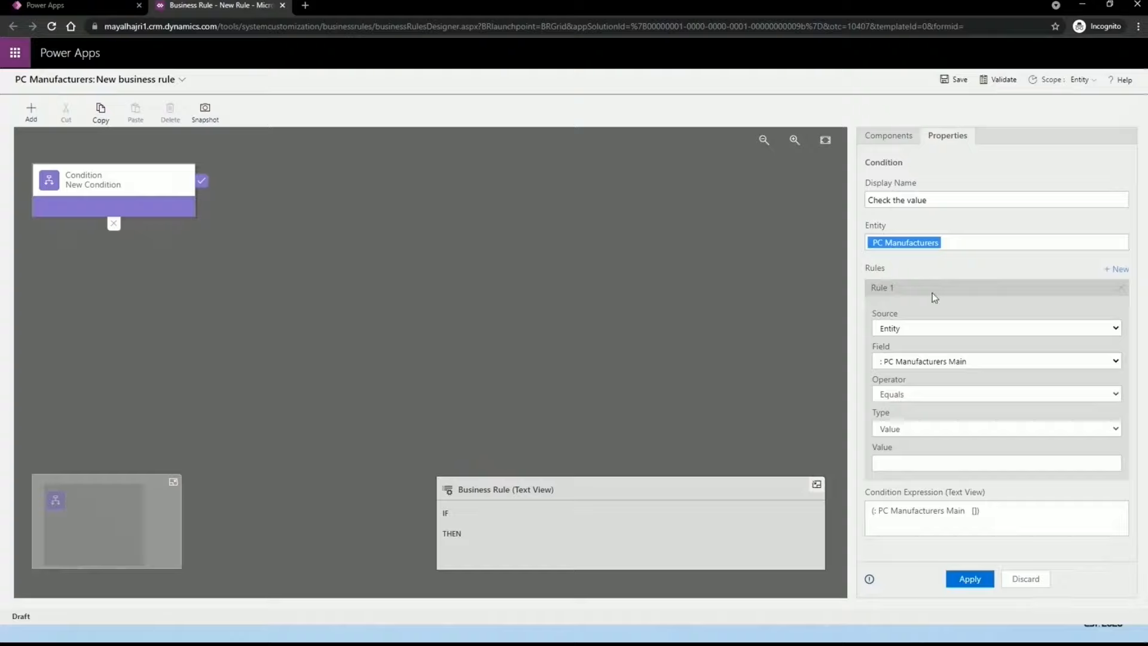
# Step: Make Rule 1 test the Status field with Entity as its source
pyautogui.click(899, 329)
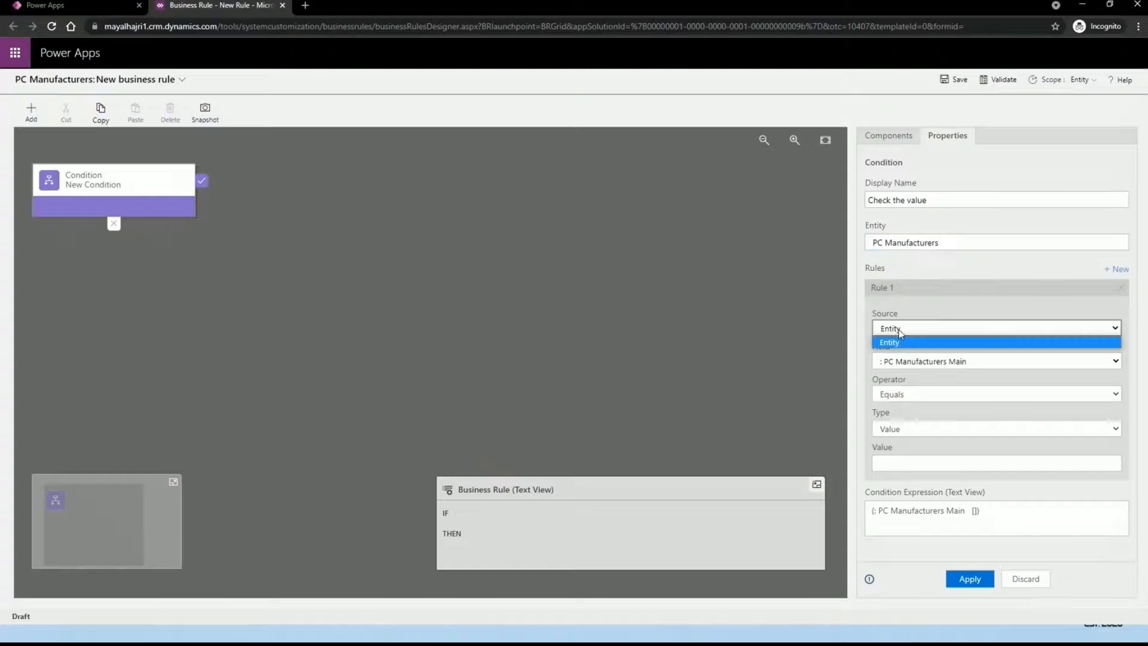
pyautogui.click(905, 342)
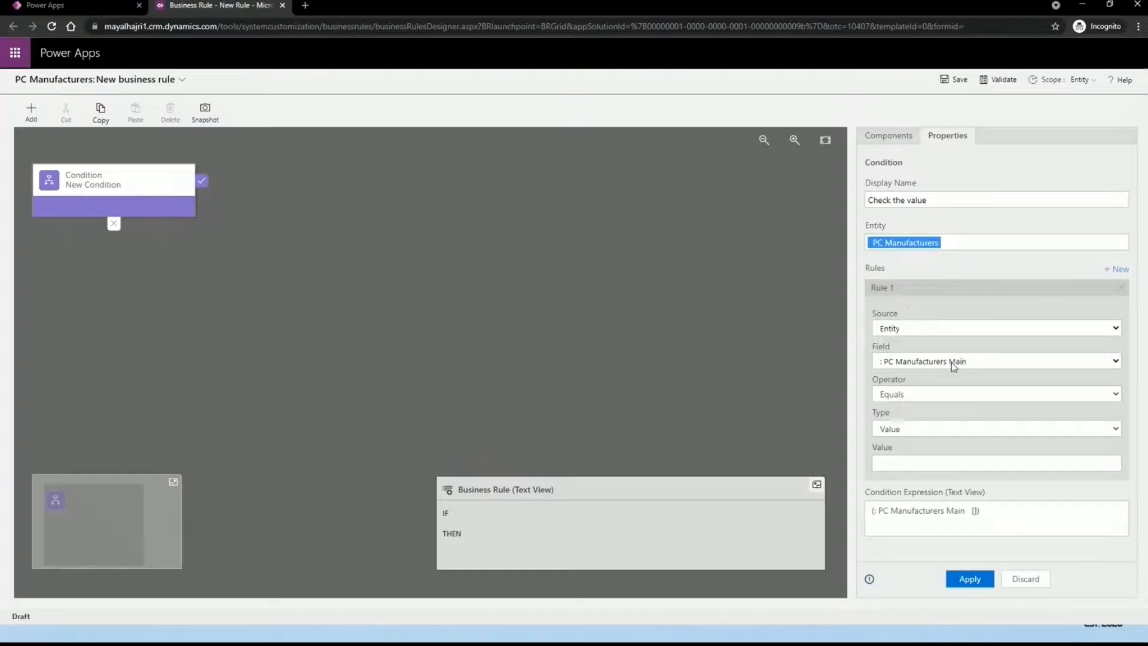
pyautogui.click(892, 362)
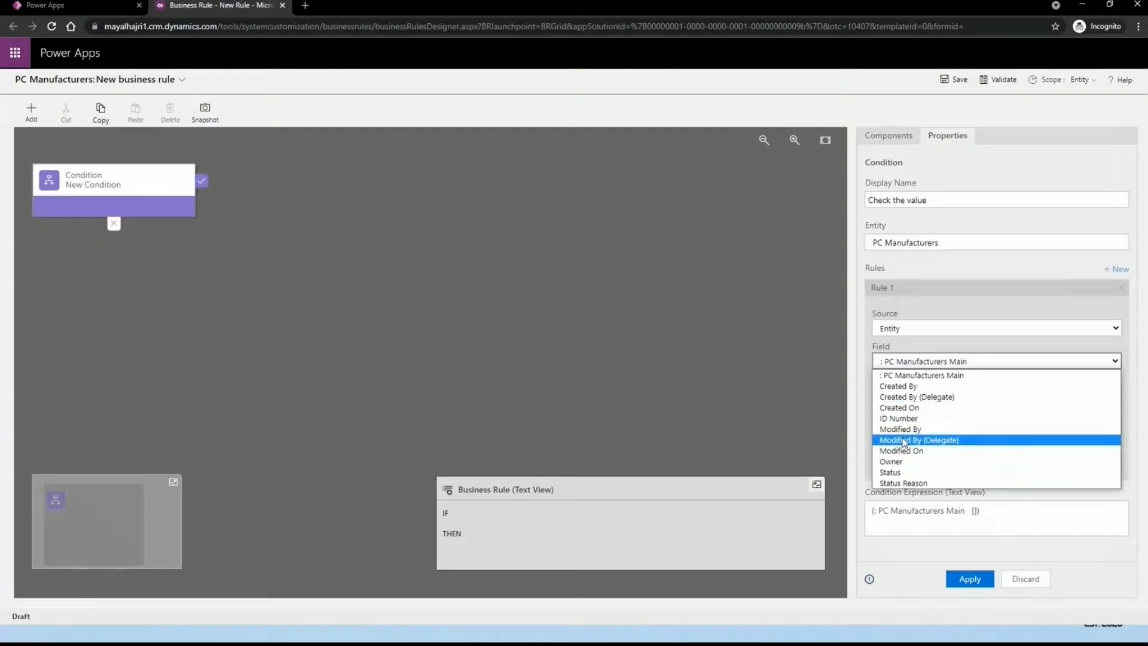
pyautogui.click(907, 473)
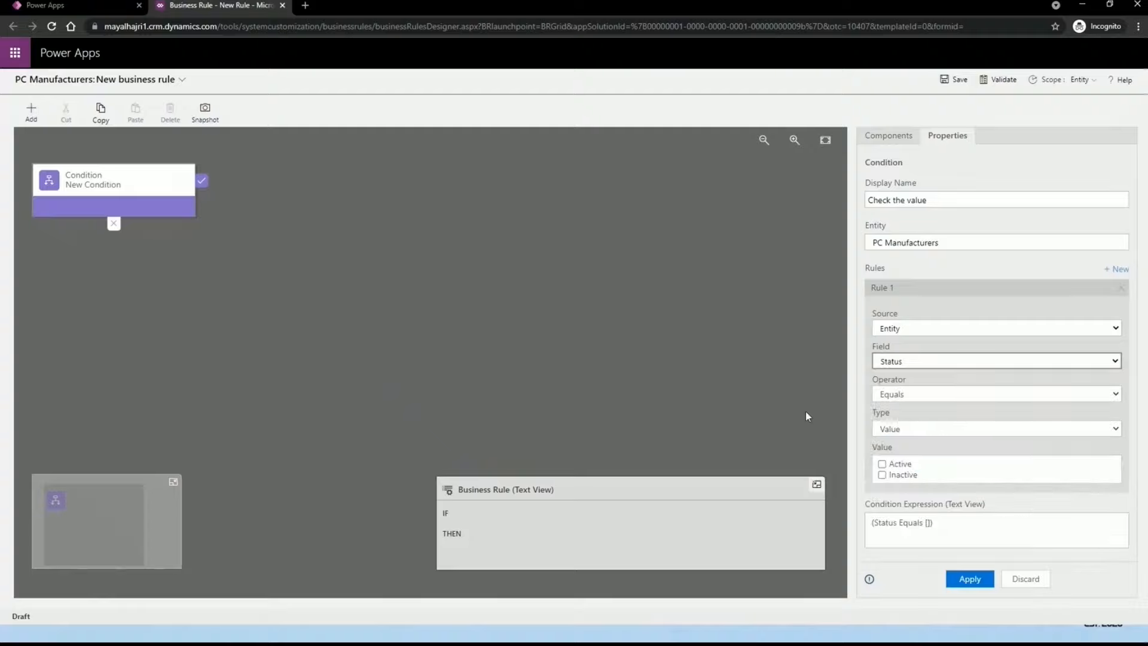
# Step: Set Rule 1 to Status Equals the value Active and apply the condition
pyautogui.click(979, 396)
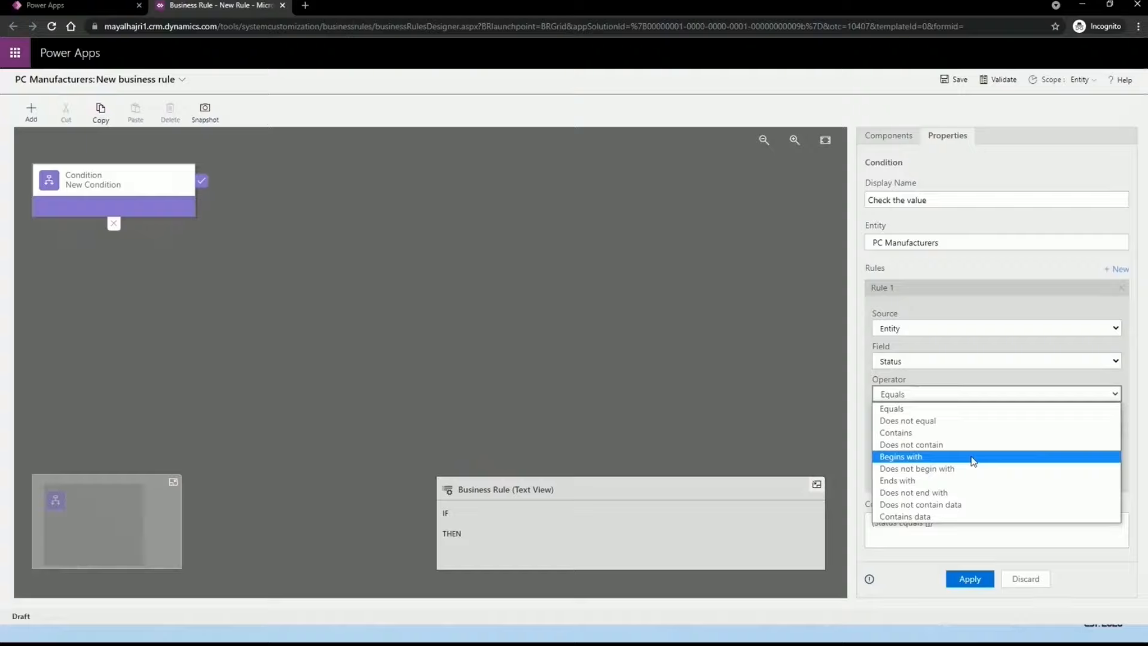
pyautogui.click(939, 408)
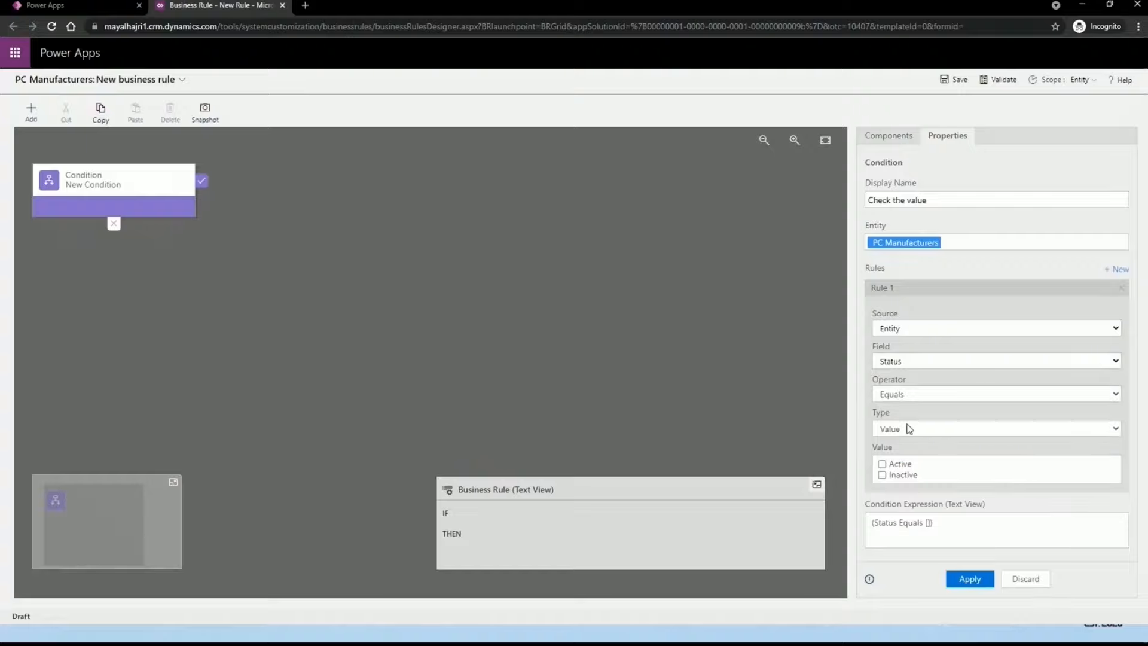
pyautogui.click(909, 428)
pyautogui.click(914, 425)
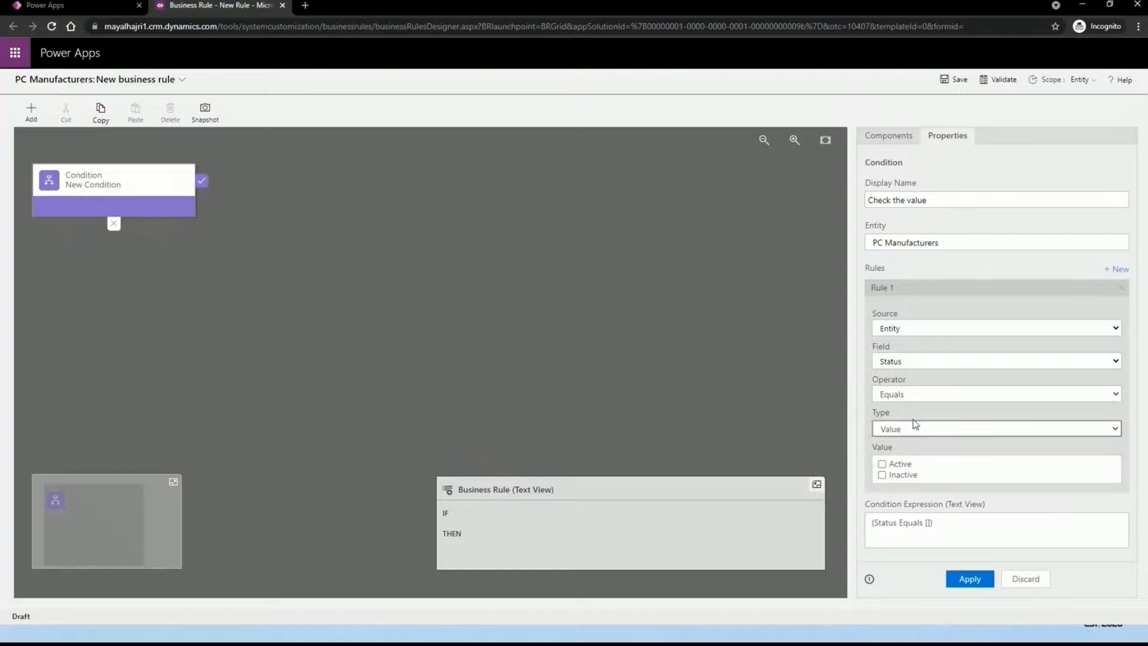
pyautogui.click(914, 426)
pyautogui.click(913, 457)
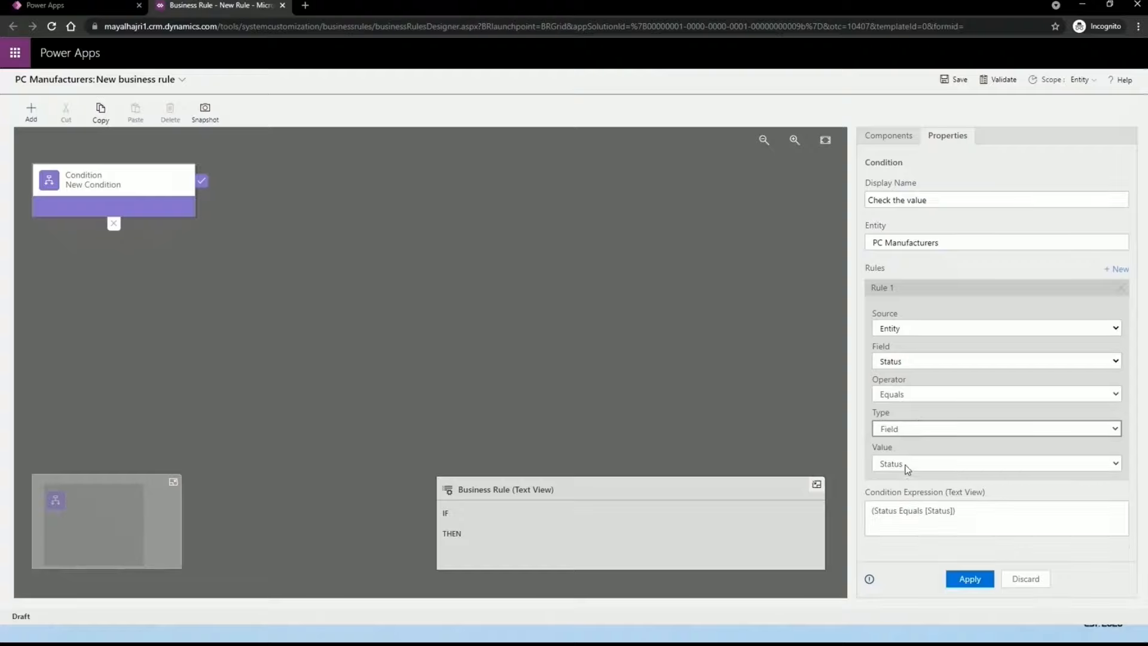
pyautogui.click(905, 465)
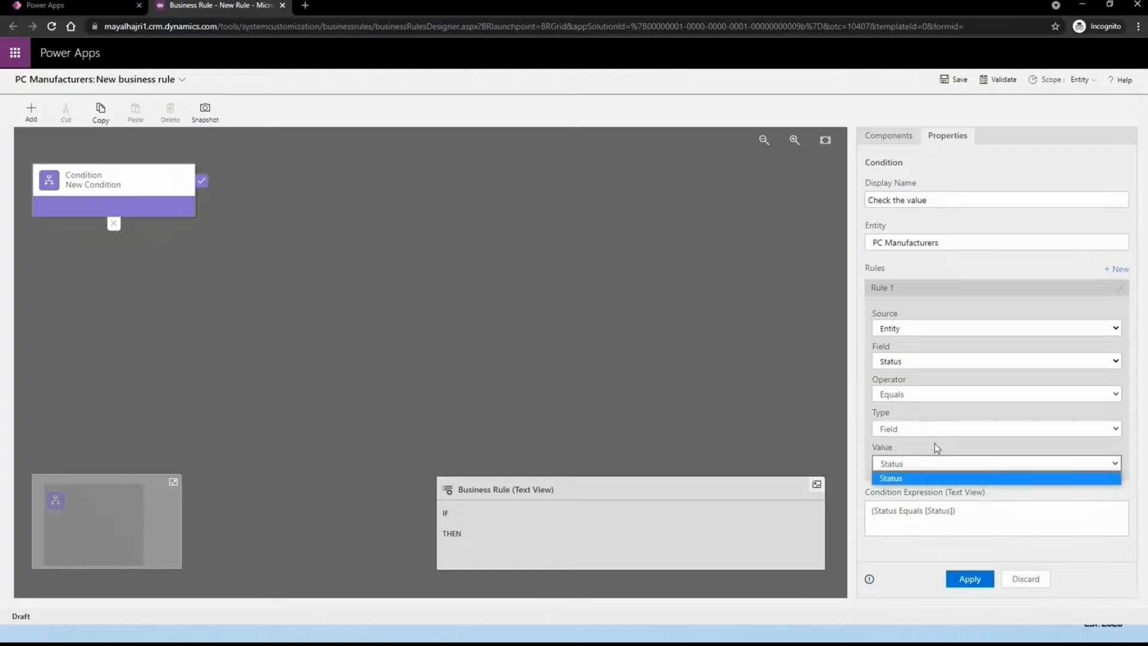
pyautogui.click(941, 429)
pyautogui.click(907, 457)
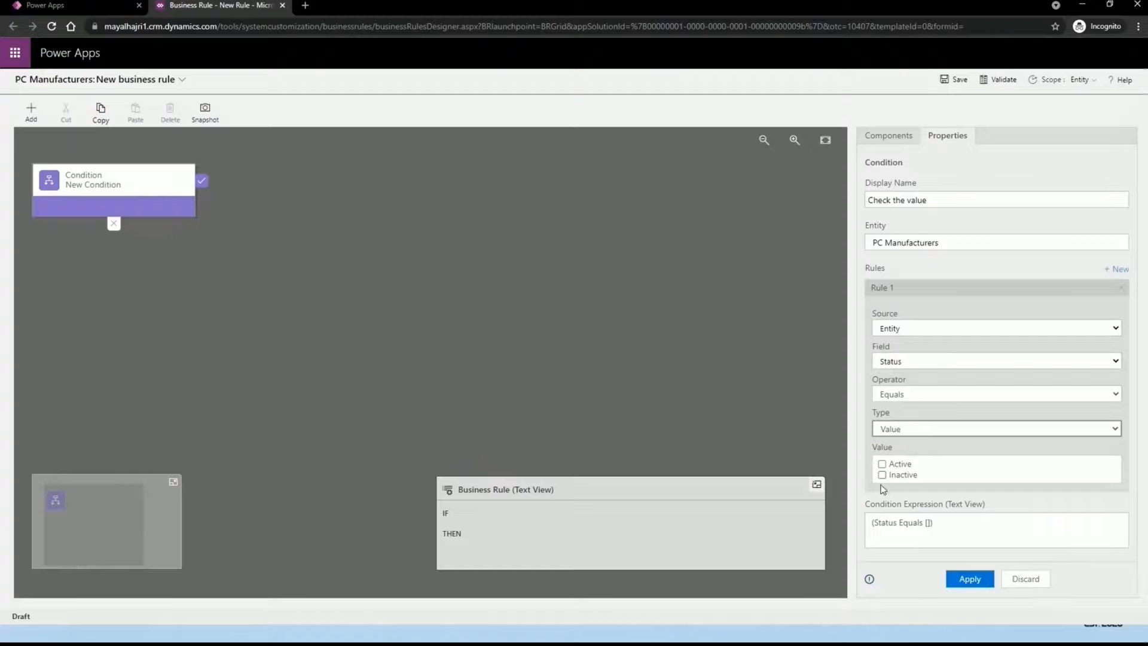
pyautogui.click(882, 464)
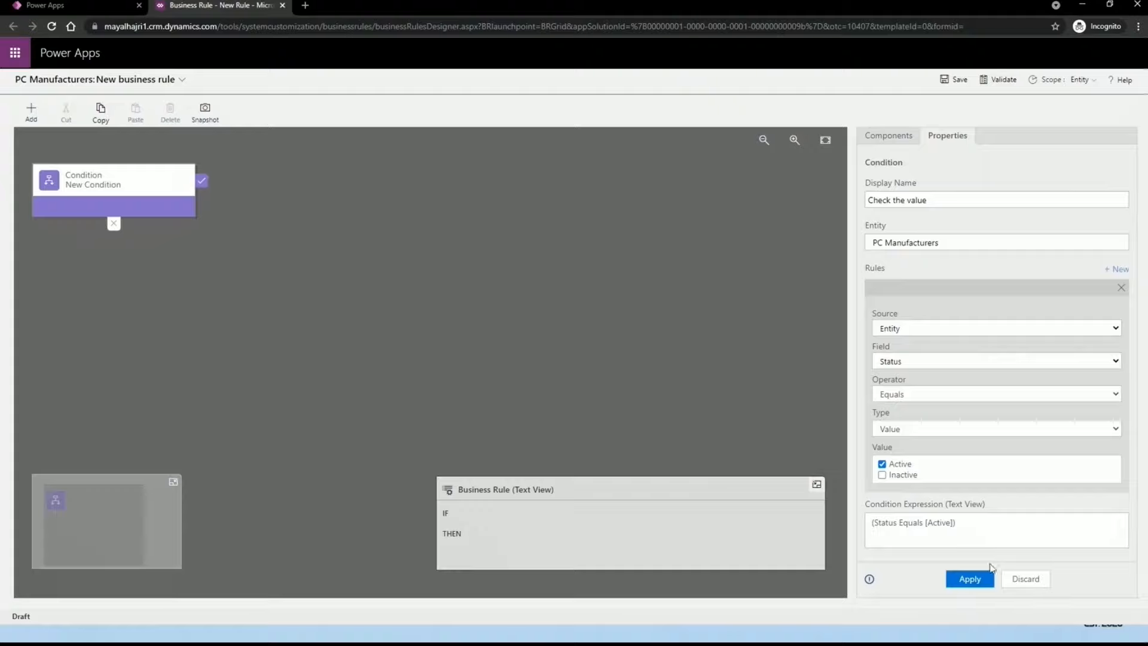
pyautogui.click(977, 579)
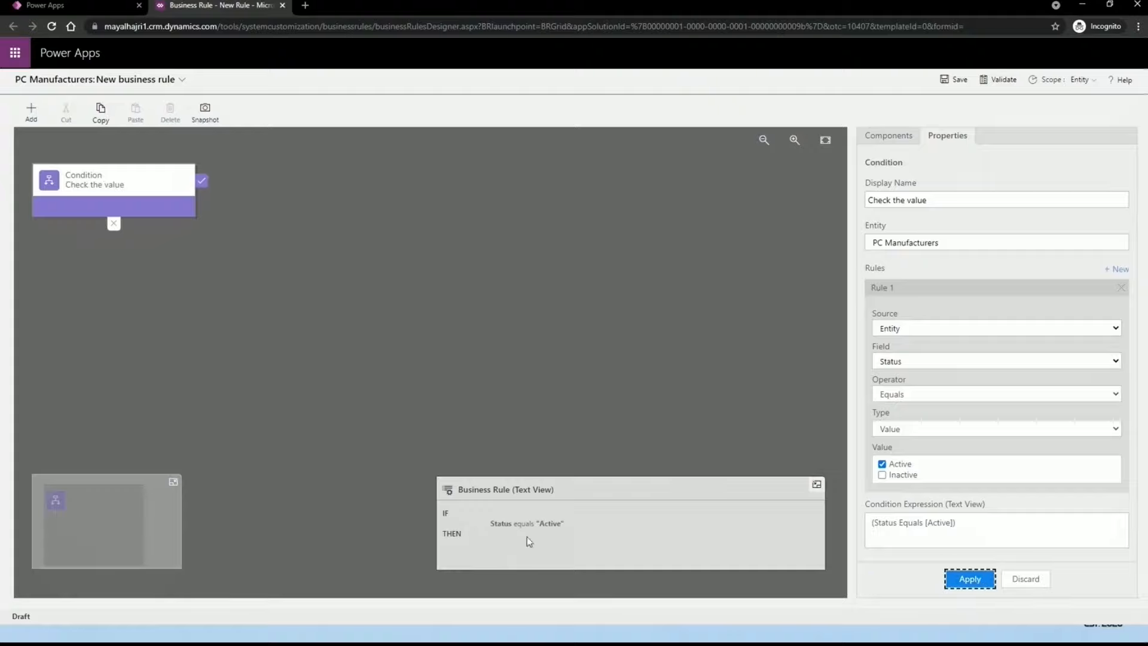
pyautogui.click(489, 530)
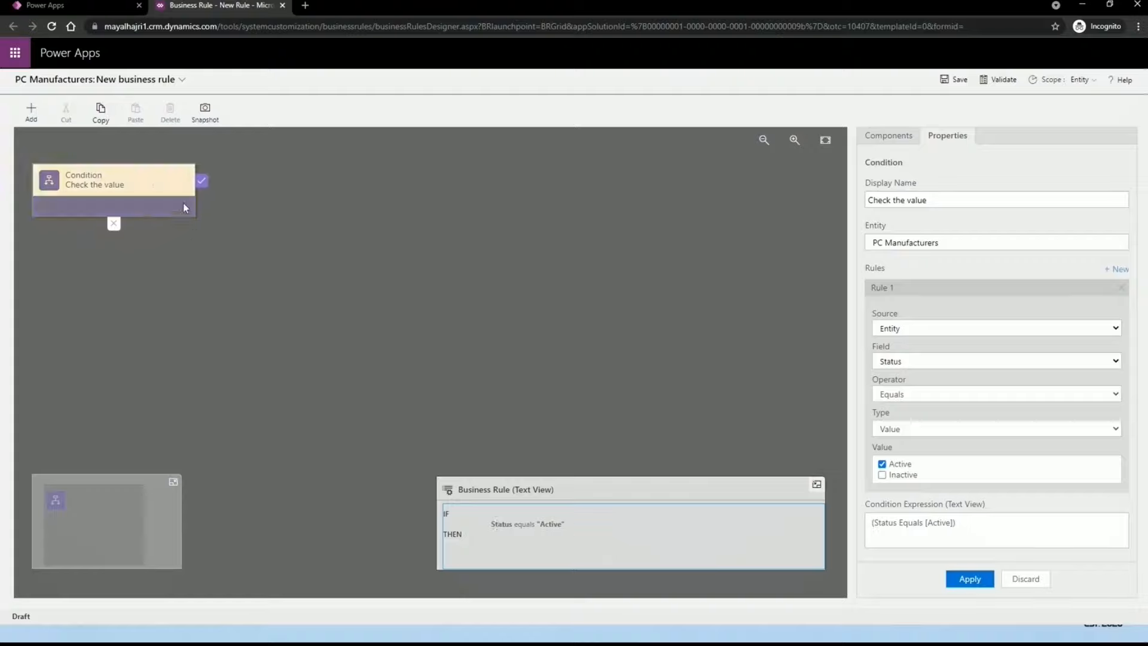
# Step: Add Rule 2 with Entity as its source, joined to the Status rule by AND
pyautogui.click(1113, 275)
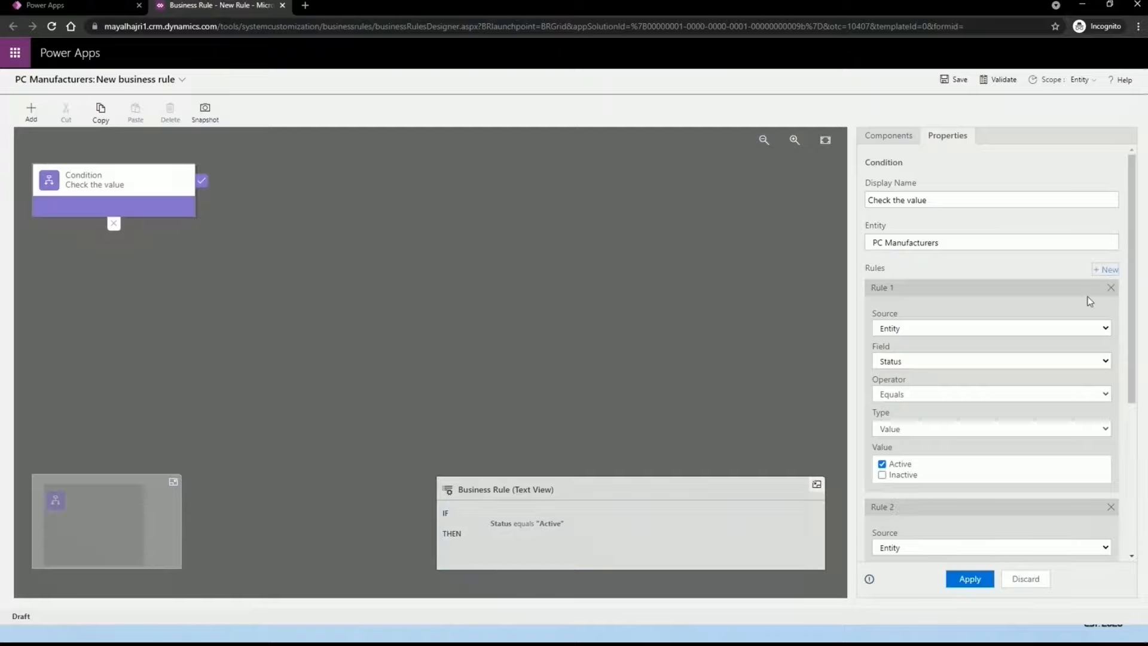
pyautogui.scroll(-3, 1016, 359)
pyautogui.click(945, 369)
pyautogui.click(947, 381)
pyautogui.scroll(-1, 951, 401)
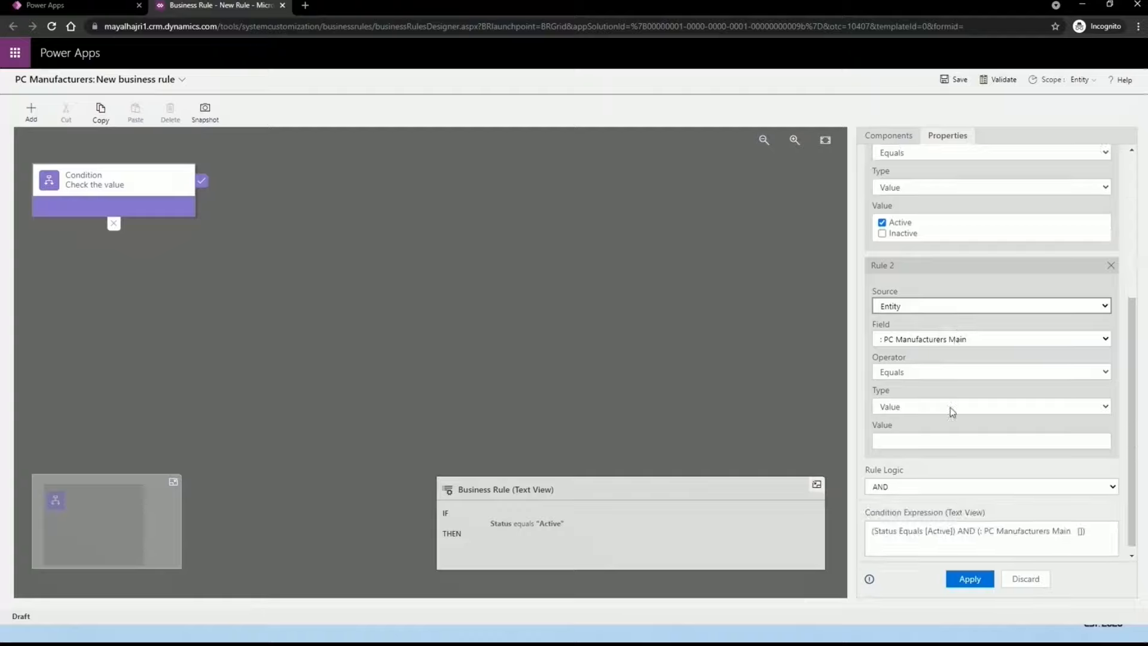
pyautogui.click(985, 479)
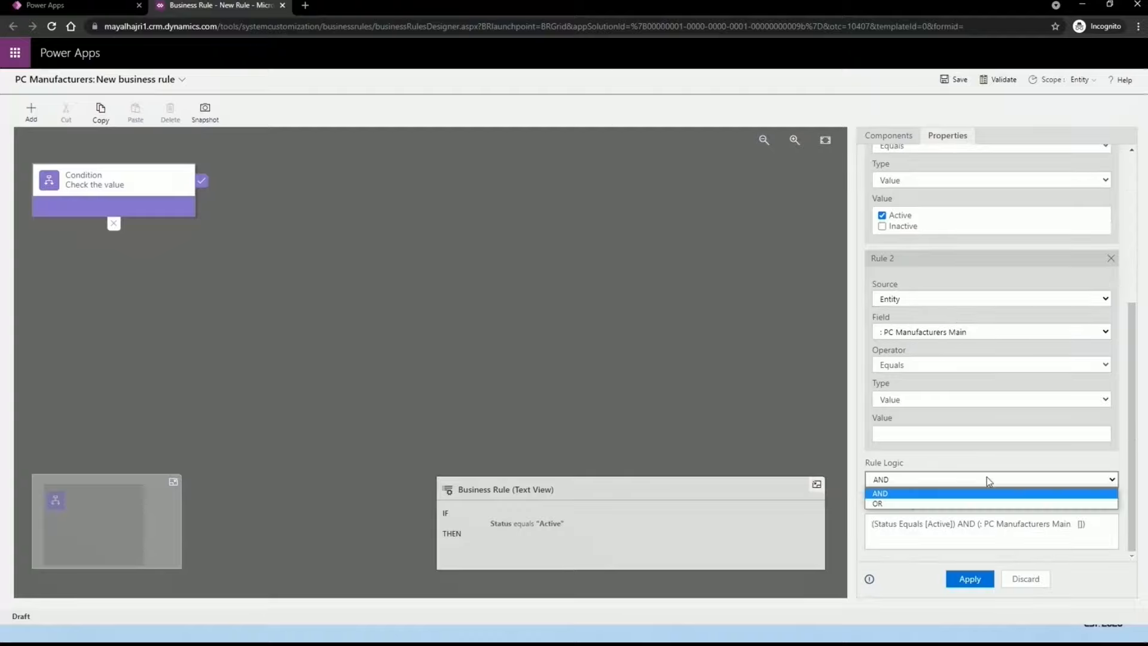
pyautogui.click(933, 493)
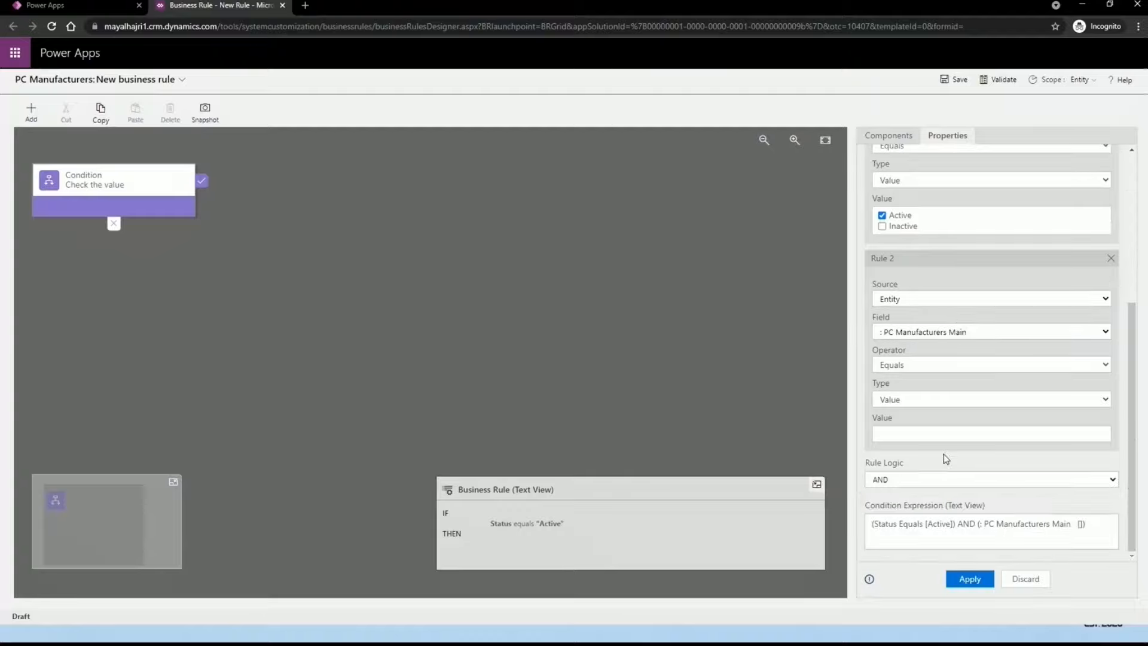
pyautogui.scroll(4, 1047, 433)
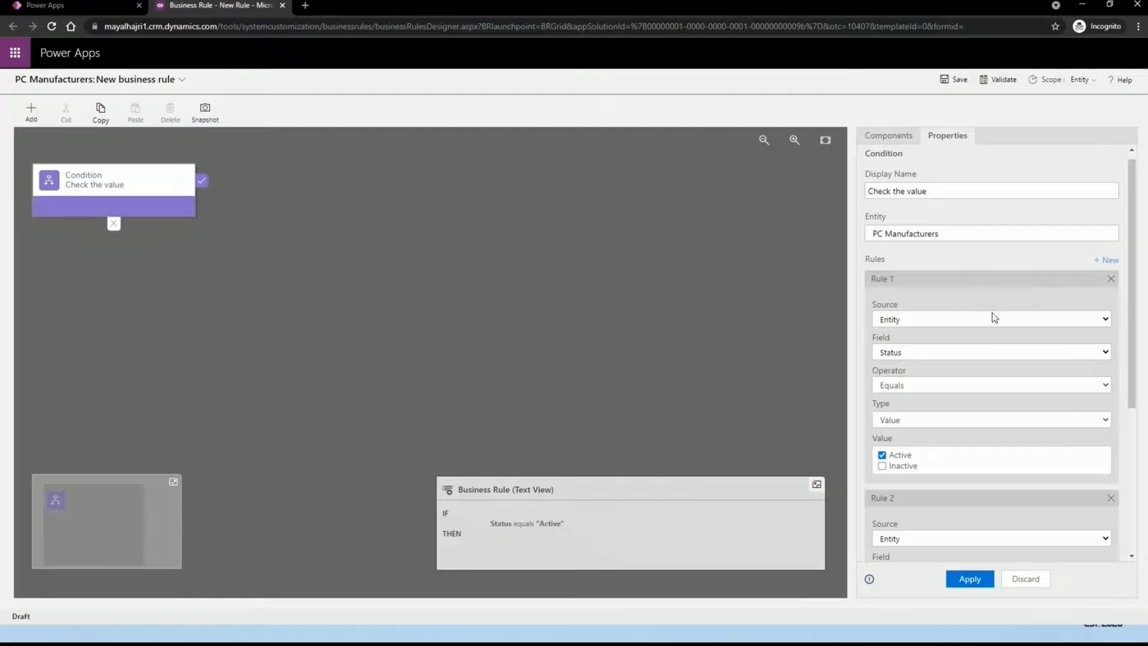
pyautogui.scroll(-4, 991, 312)
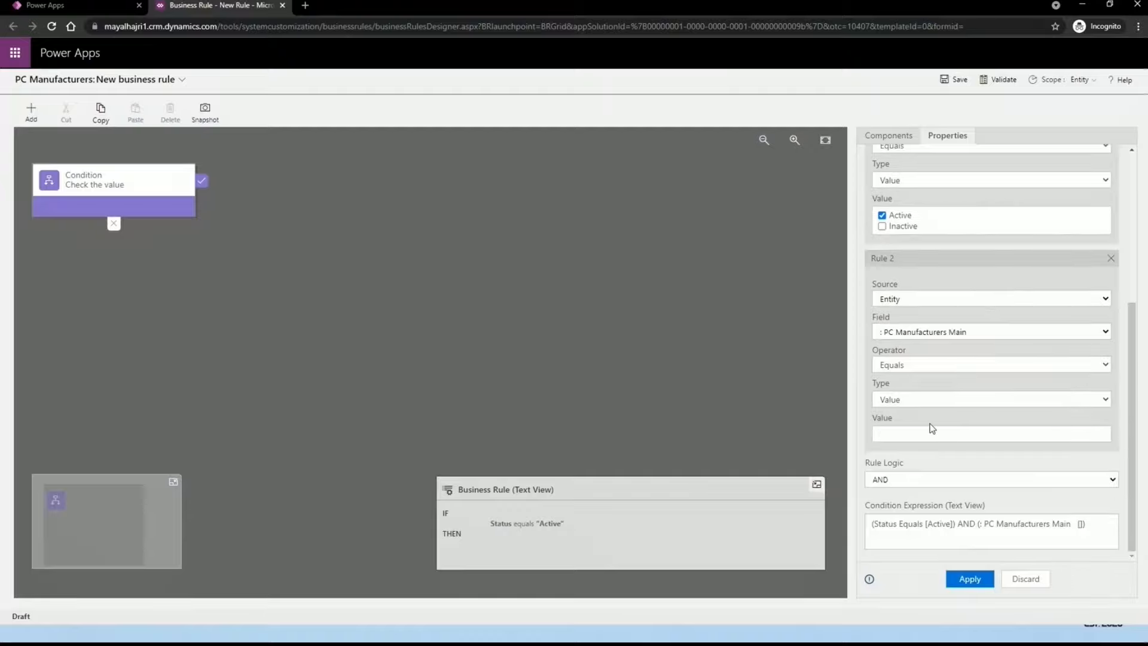
pyautogui.scroll(4, 903, 490)
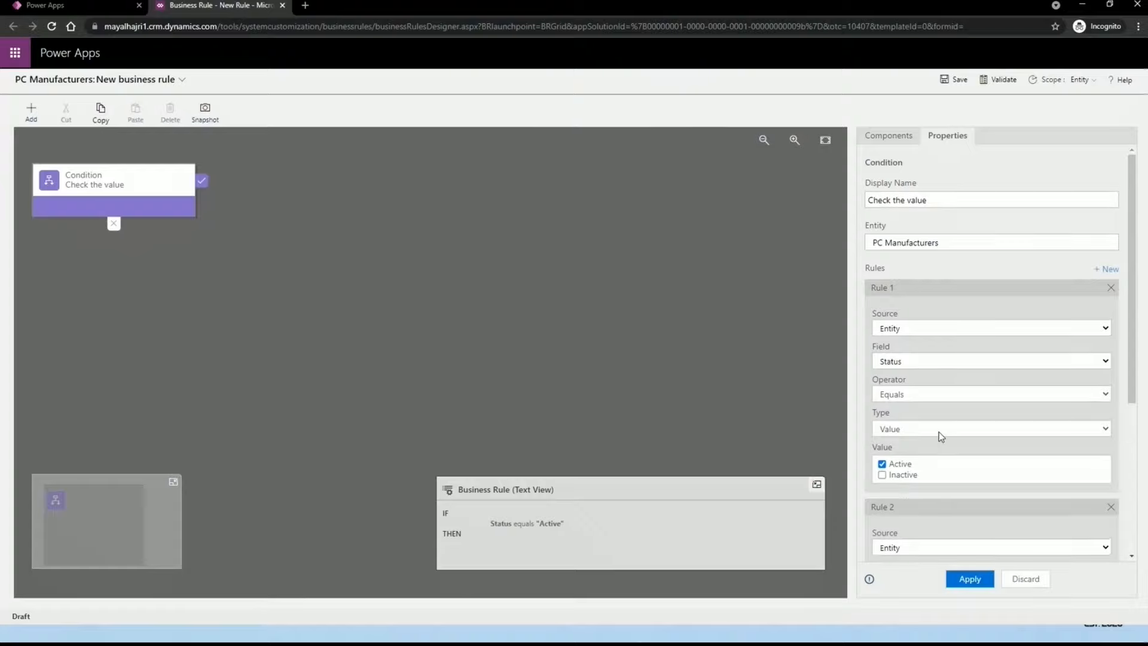
pyautogui.scroll(-1, 904, 473)
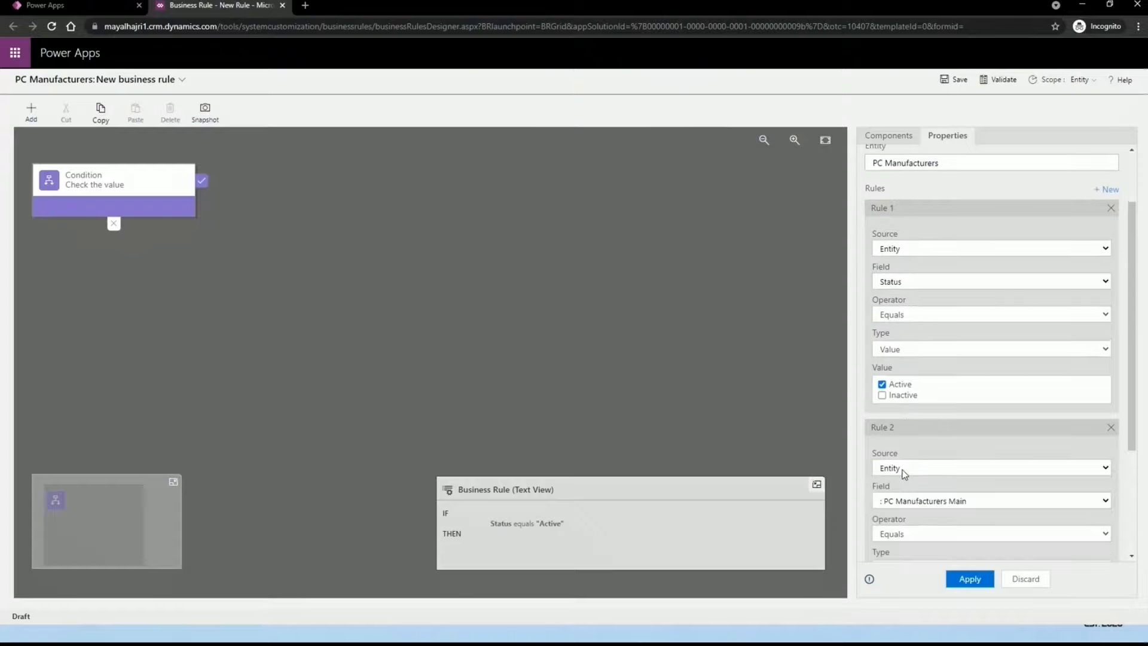
pyautogui.scroll(-1, 904, 472)
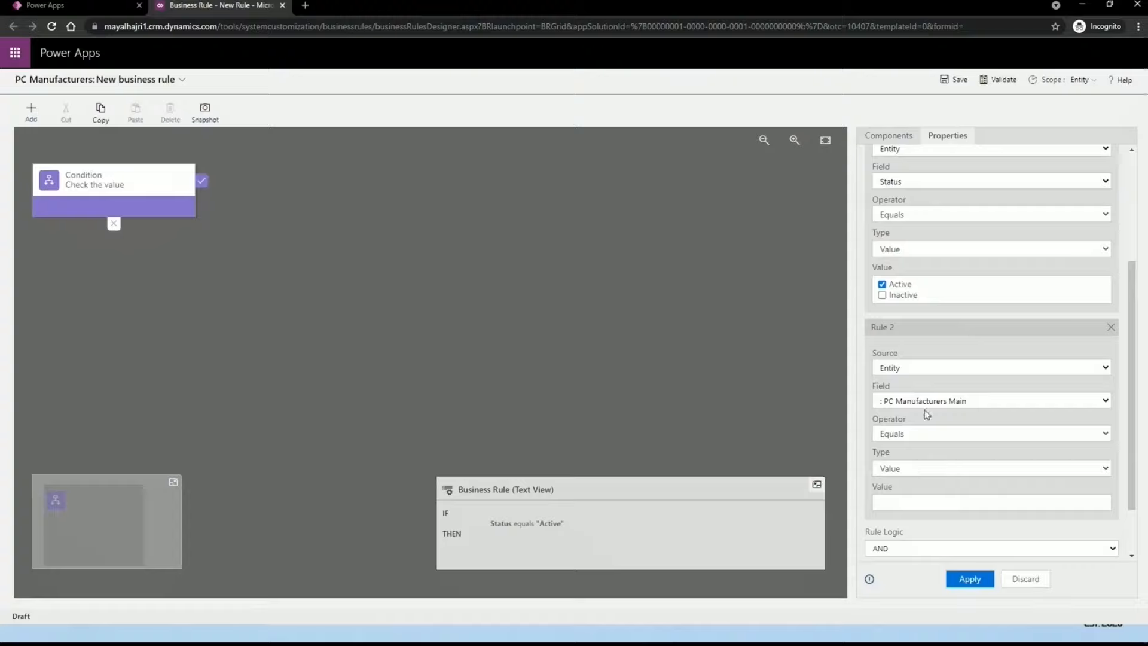
pyautogui.click(924, 434)
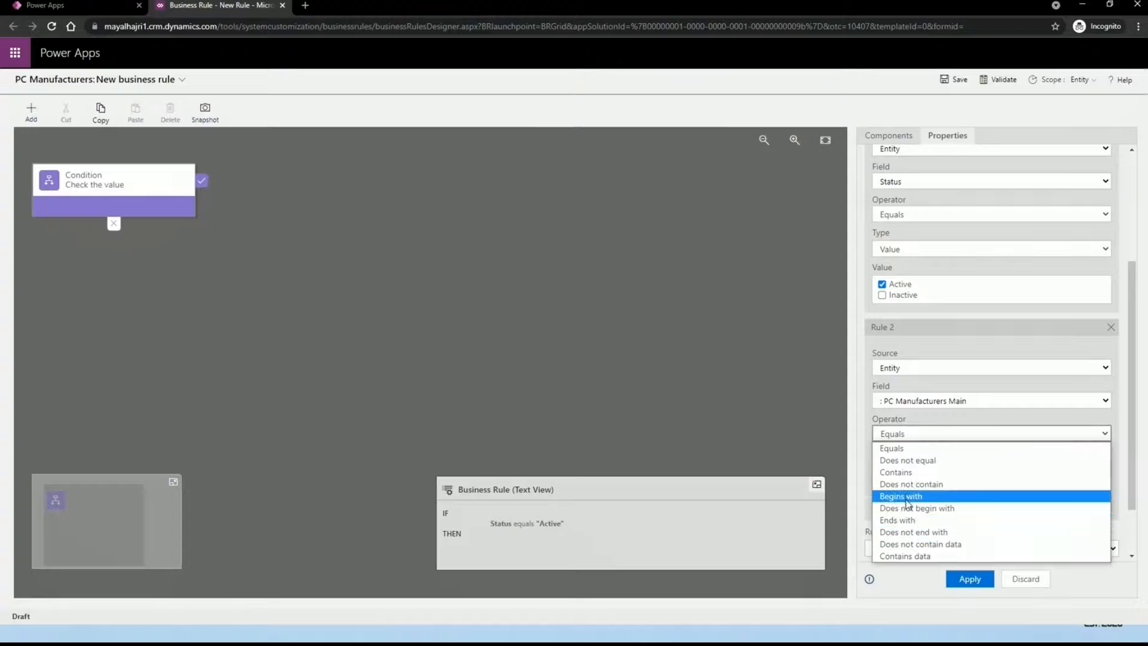
# Step: Set Rule 2 to PC Manufacturers Main Does not equal the value True
pyautogui.click(918, 464)
pyautogui.scroll(-1, 918, 463)
pyautogui.click(919, 429)
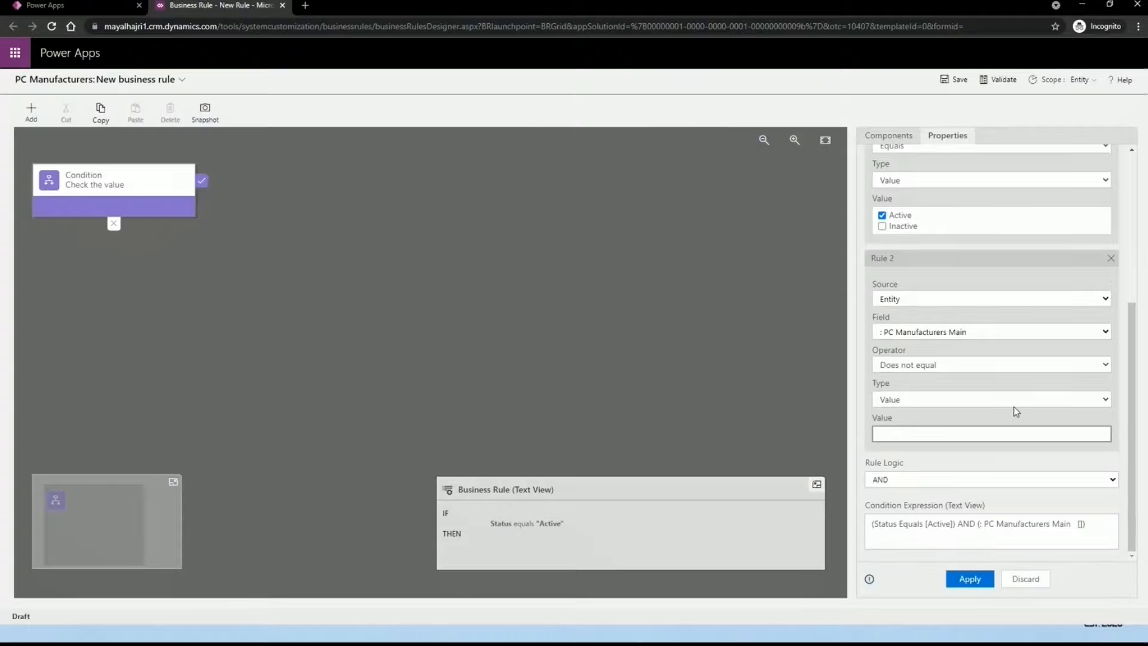
pyautogui.click(964, 400)
pyautogui.click(941, 417)
pyautogui.write('True')
pyautogui.click(907, 467)
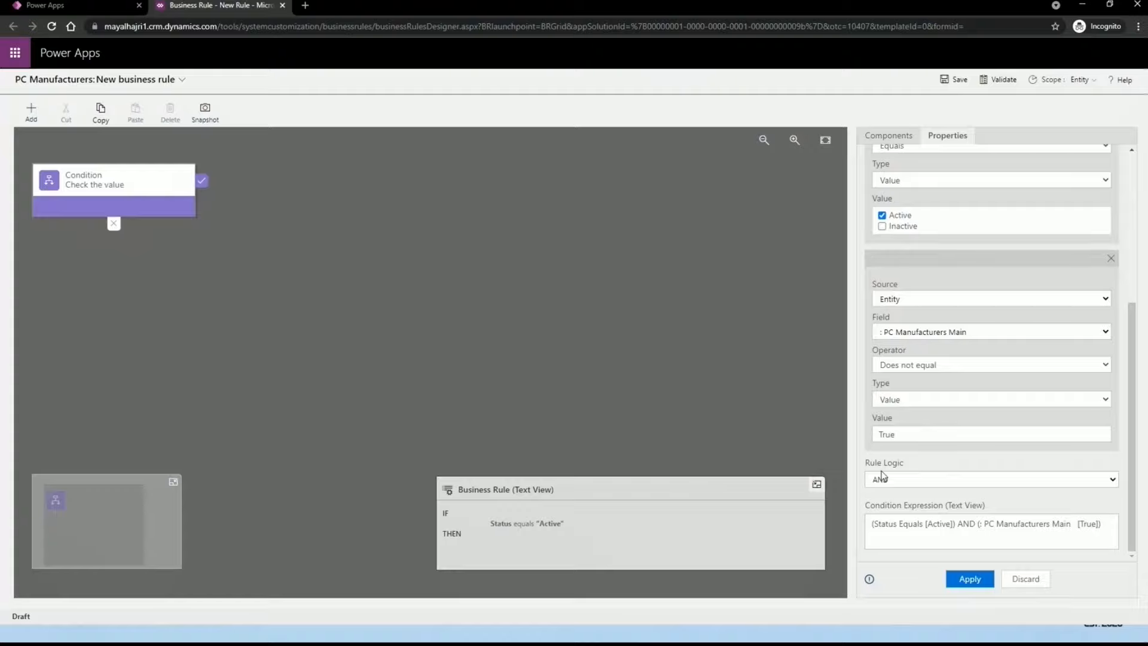
# Step: Keep AND as the Rule Logic joining Rule 2 to the Status rule
pyautogui.click(882, 477)
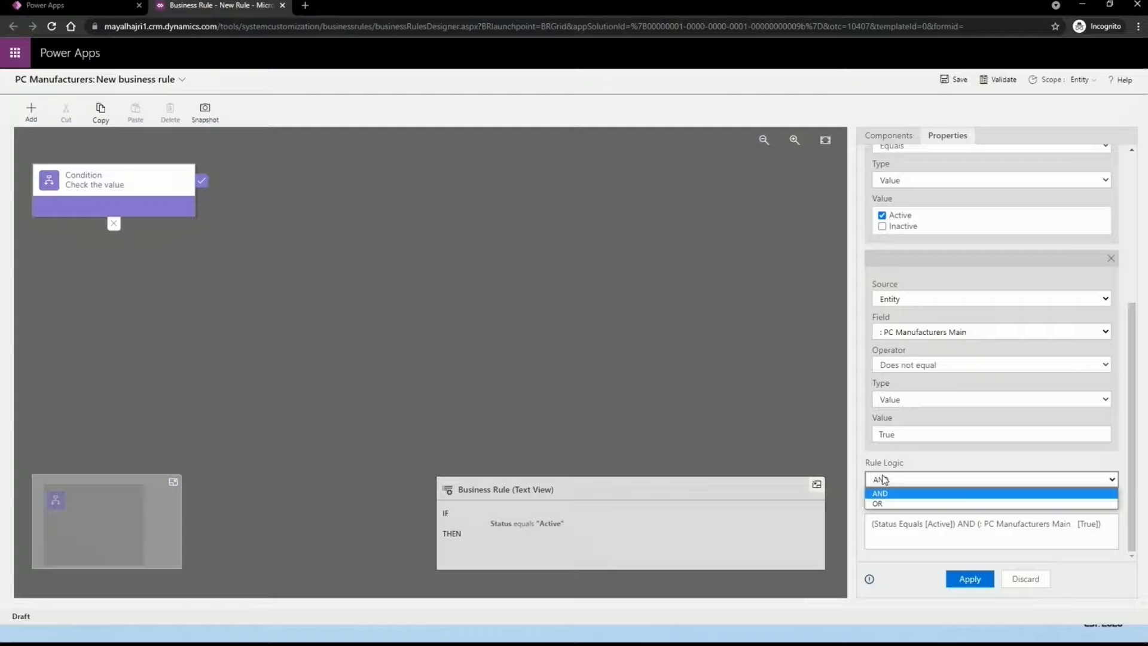
pyautogui.scroll(5, 933, 485)
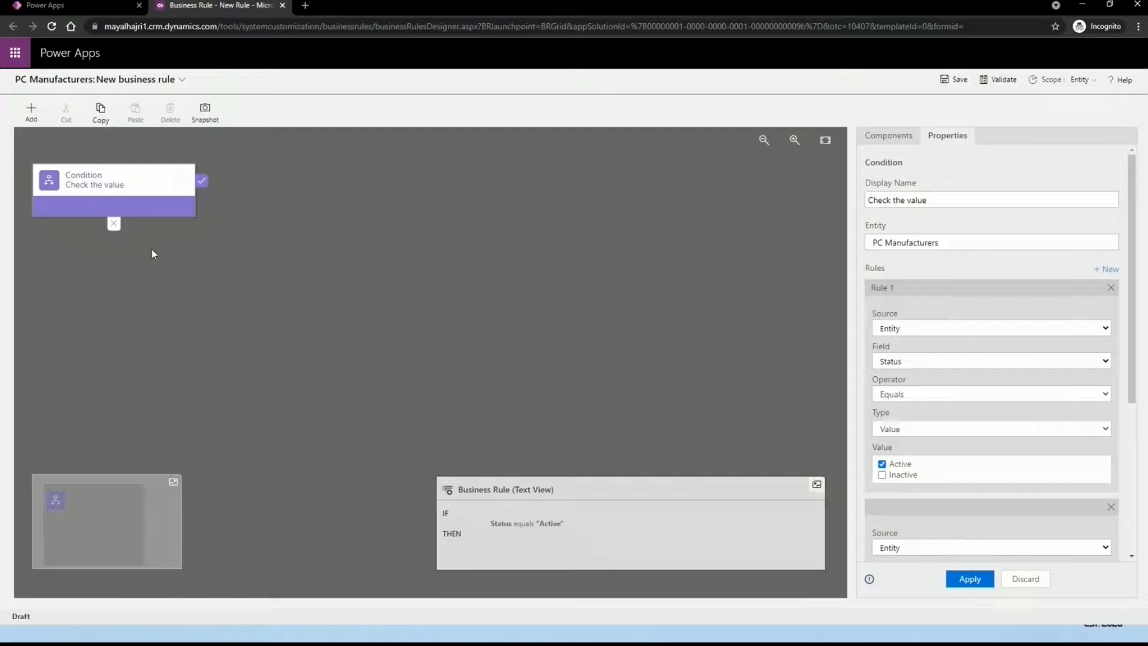
pyautogui.scroll(-2, 973, 480)
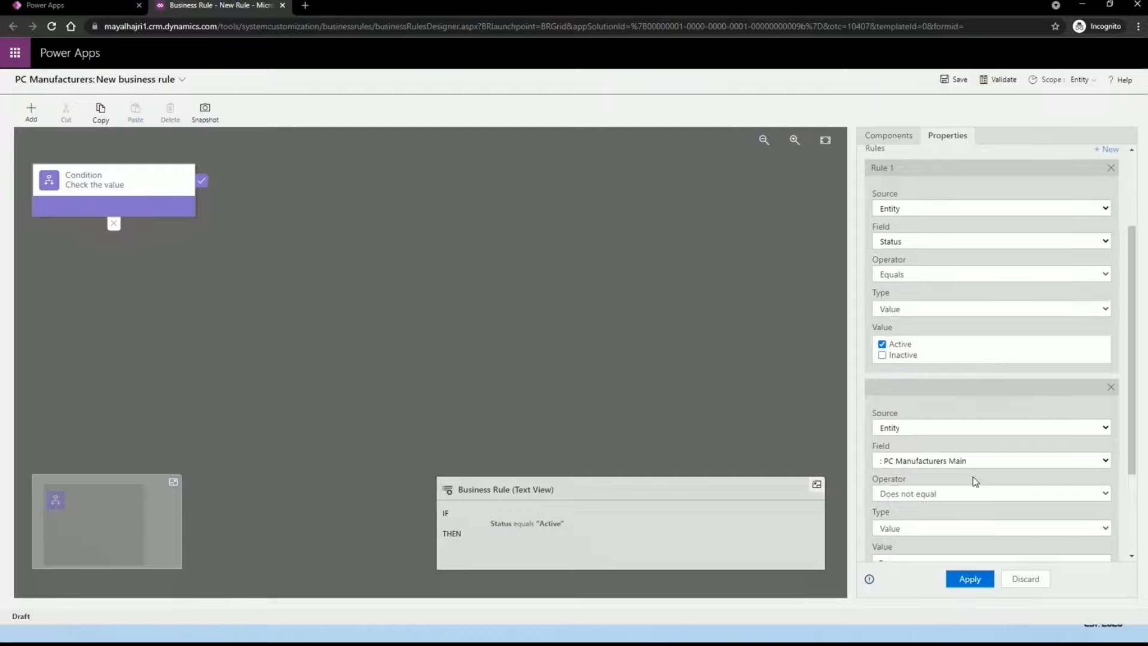
pyautogui.scroll(2, 974, 480)
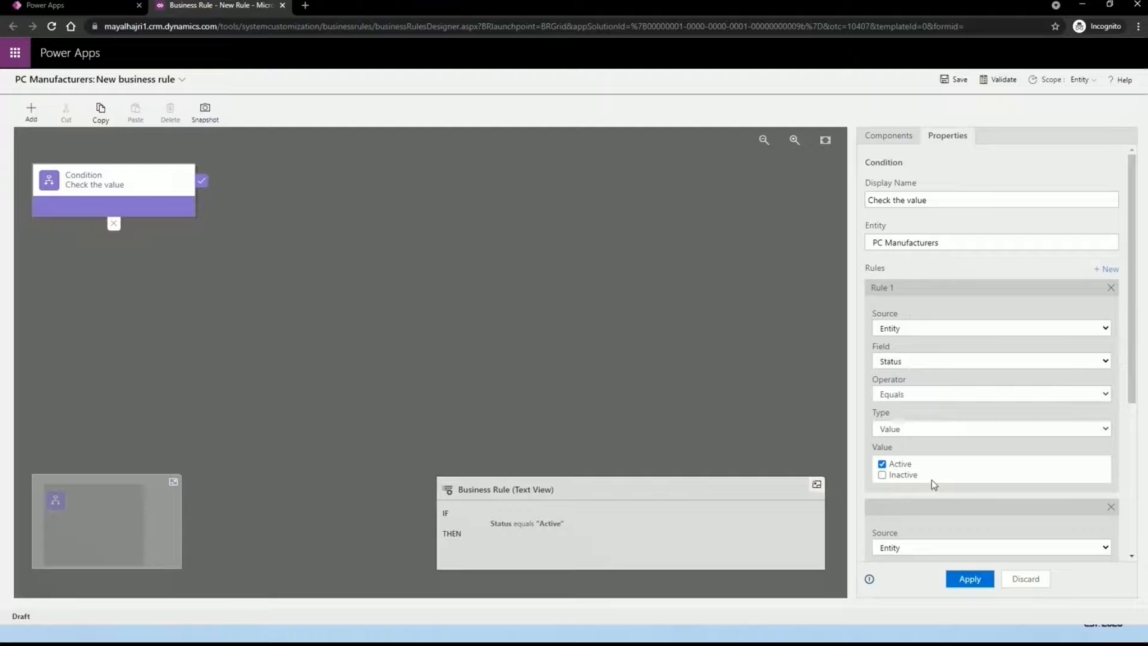
pyautogui.scroll(-5, 931, 479)
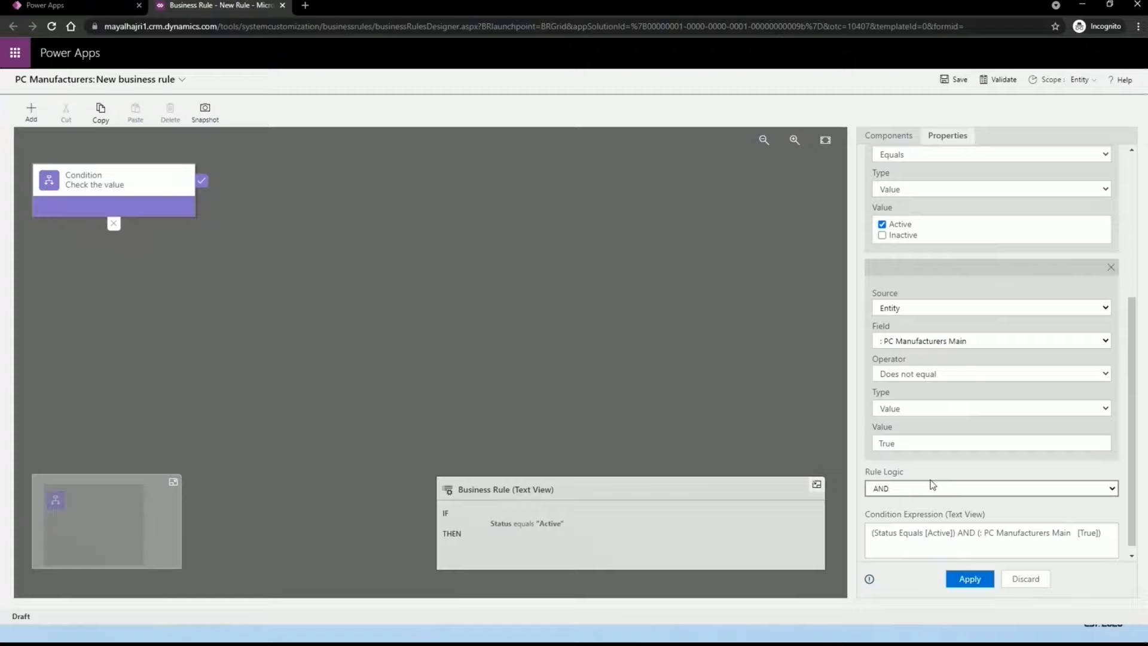
pyautogui.click(910, 484)
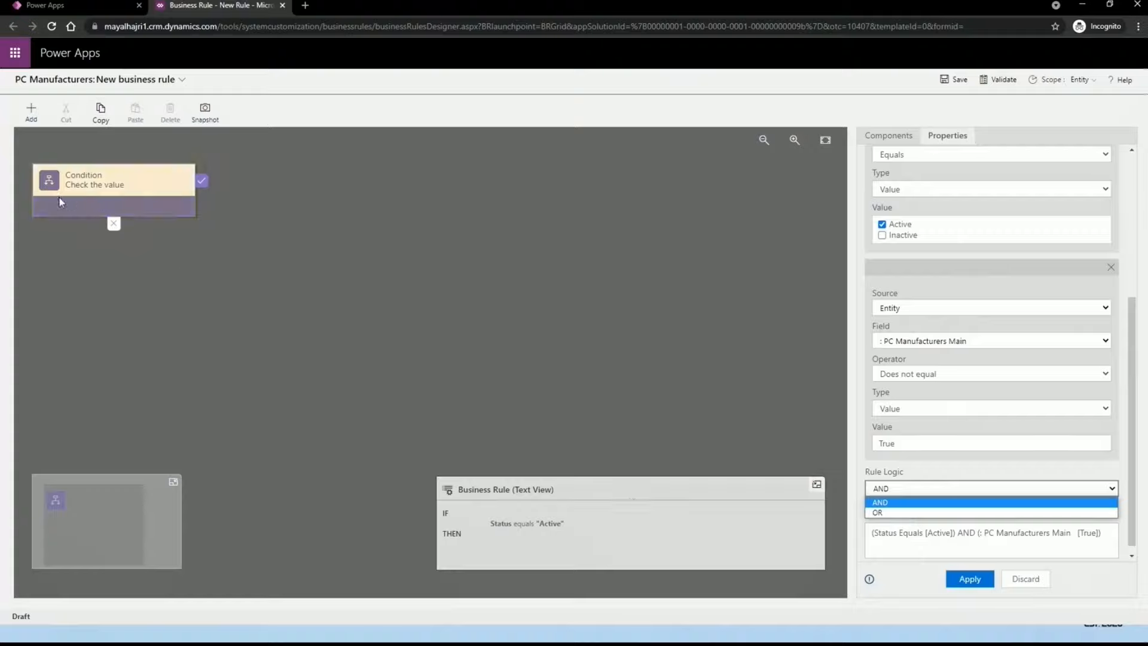
pyautogui.click(1087, 593)
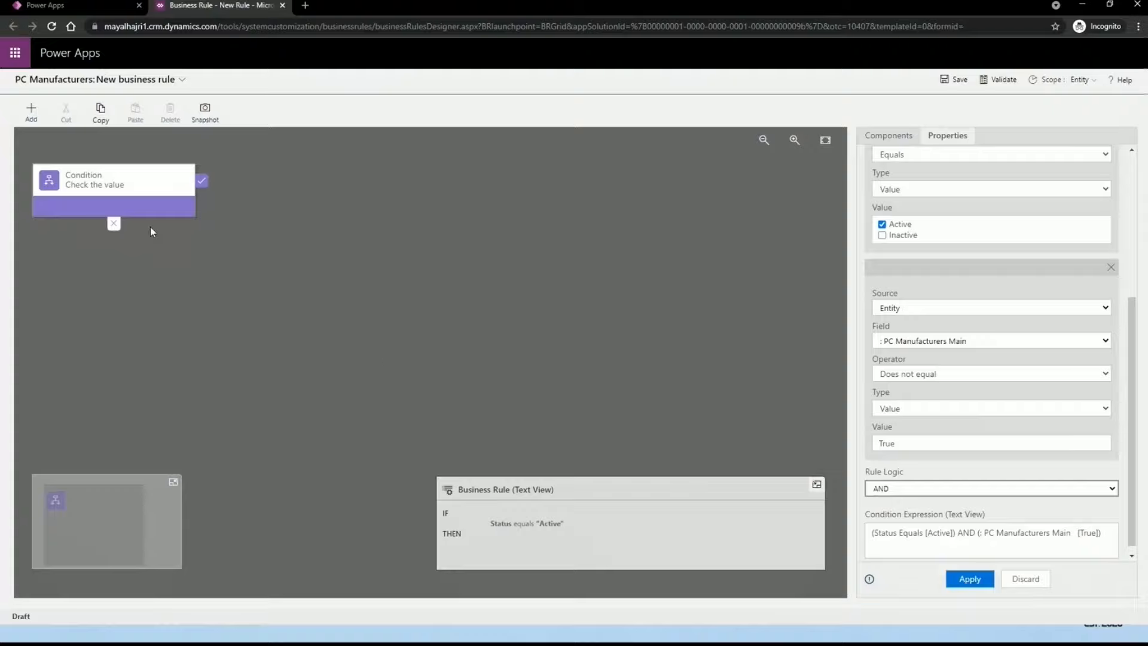
# Step: Apply the Status equals Active AND PC Manufacturers Main not equal True condition, then review the rule text
pyautogui.click(969, 578)
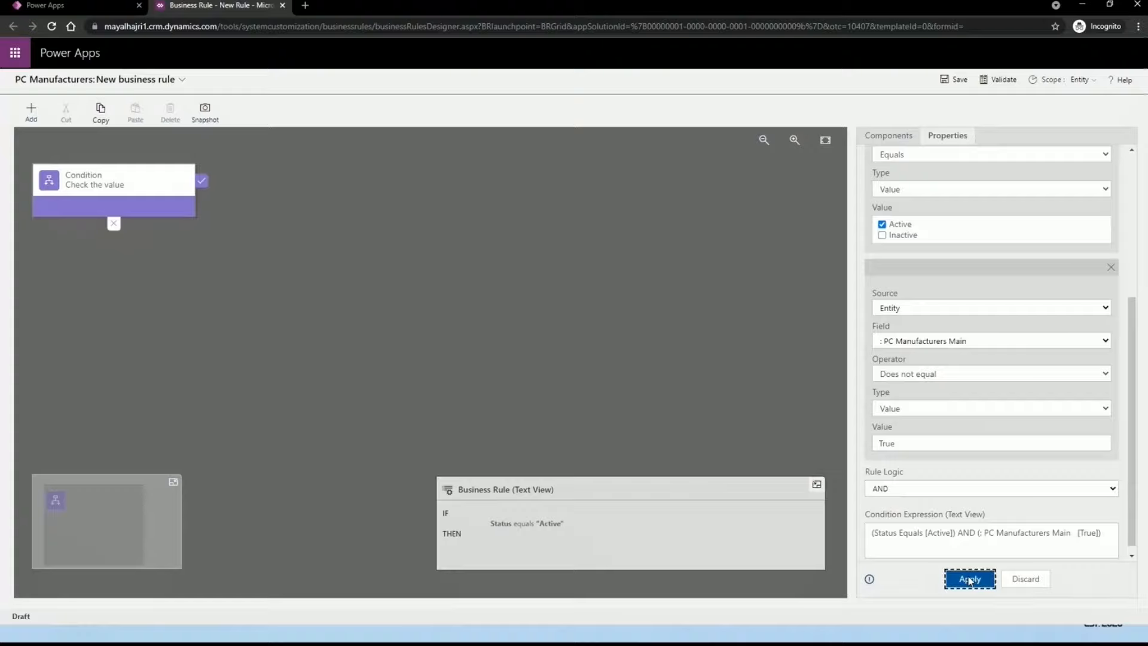
pyautogui.click(460, 530)
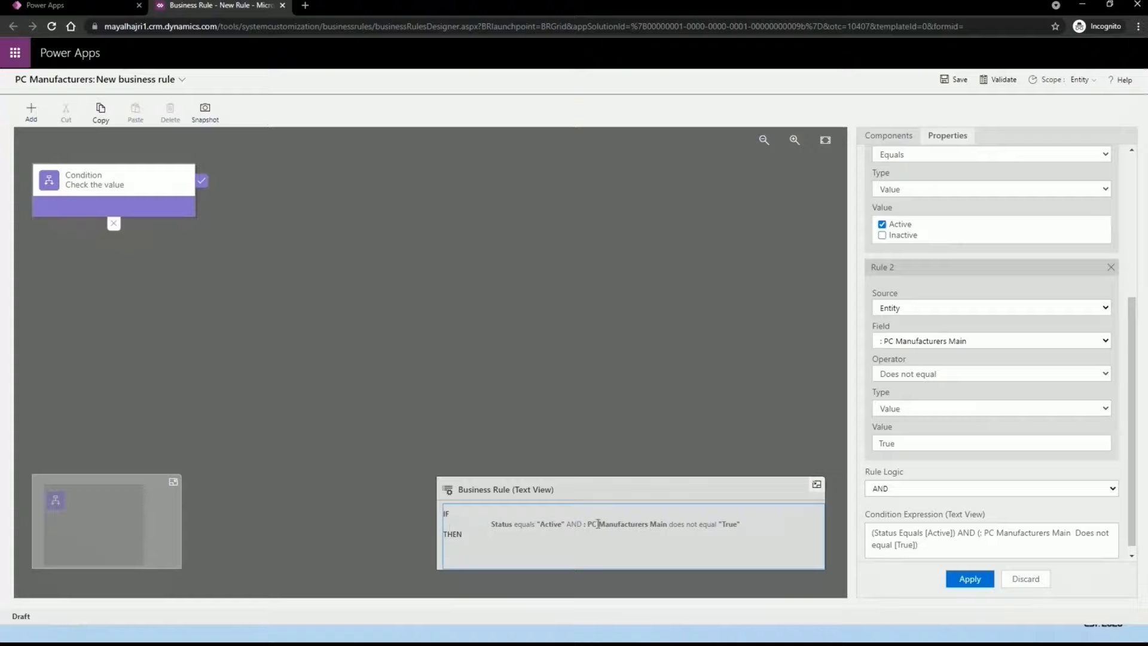
pyautogui.tripleClick(670, 524)
pyautogui.click(617, 524)
# Step: Set rule 2 to Owner equals a specific user found by name in the user lookup
pyautogui.click(935, 340)
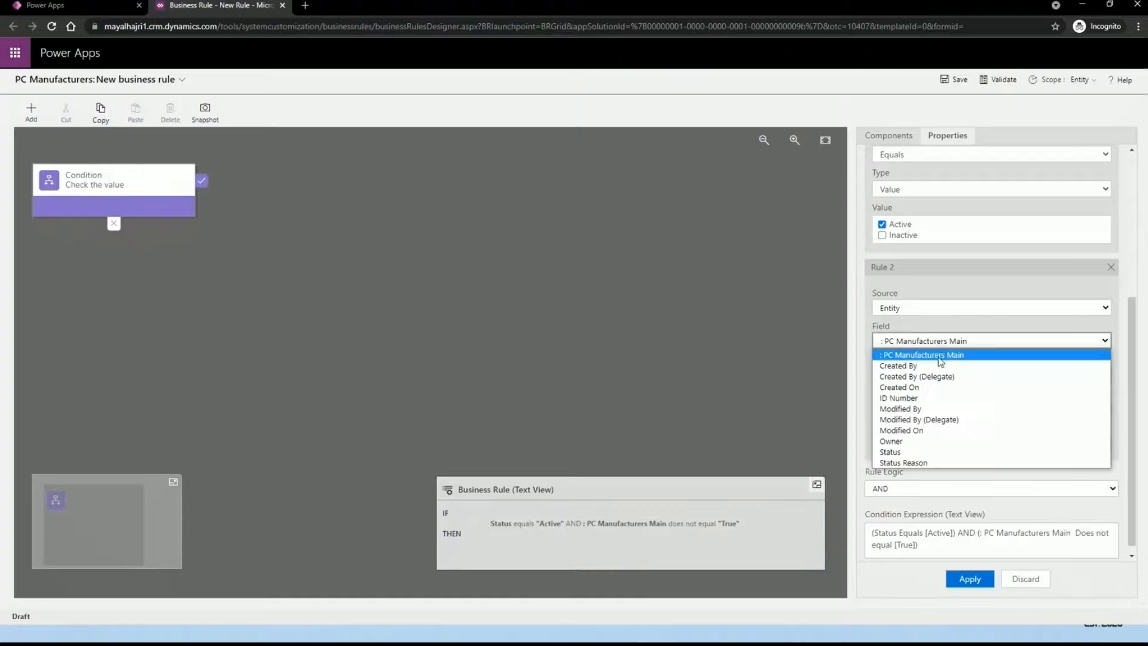
pyautogui.click(908, 442)
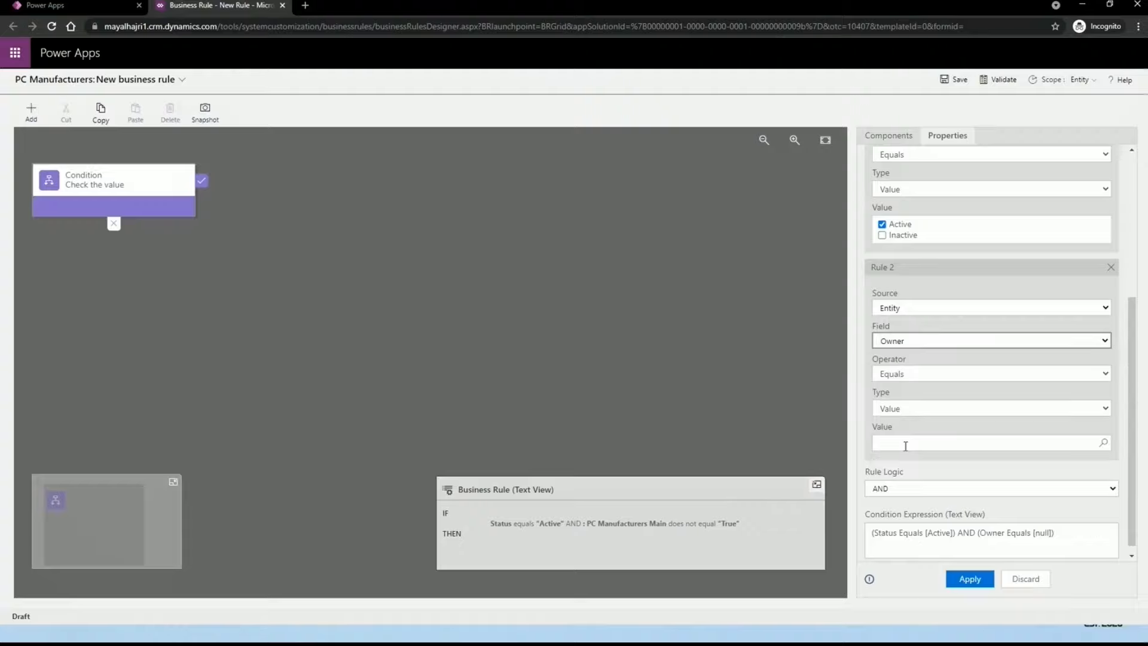
pyautogui.click(929, 447)
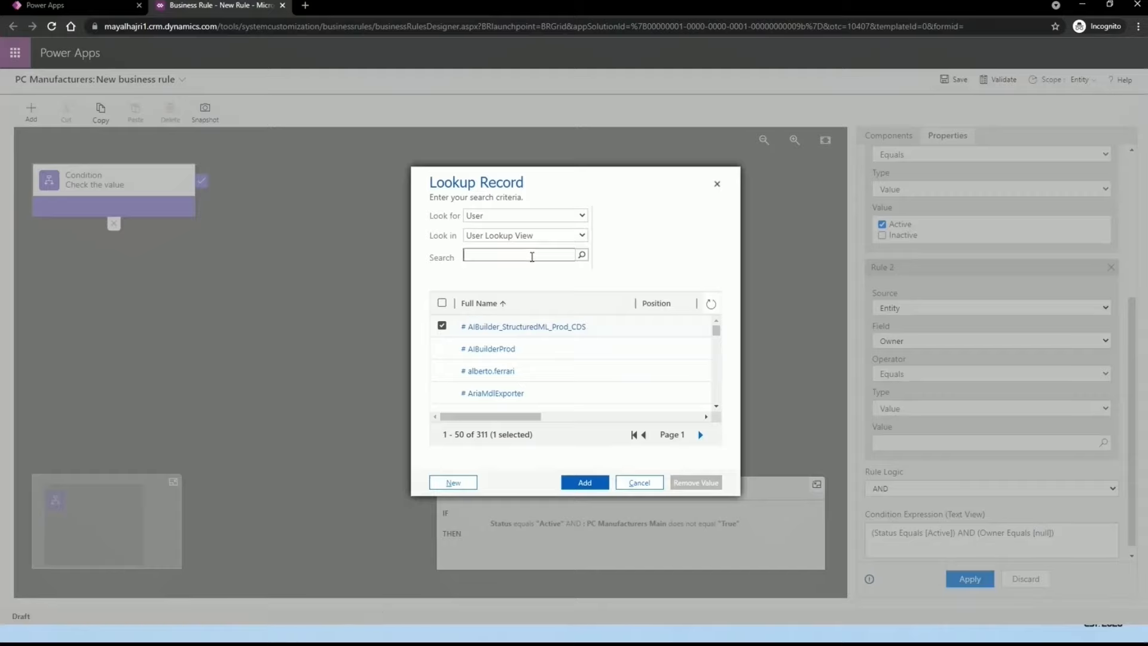
pyautogui.click(583, 256)
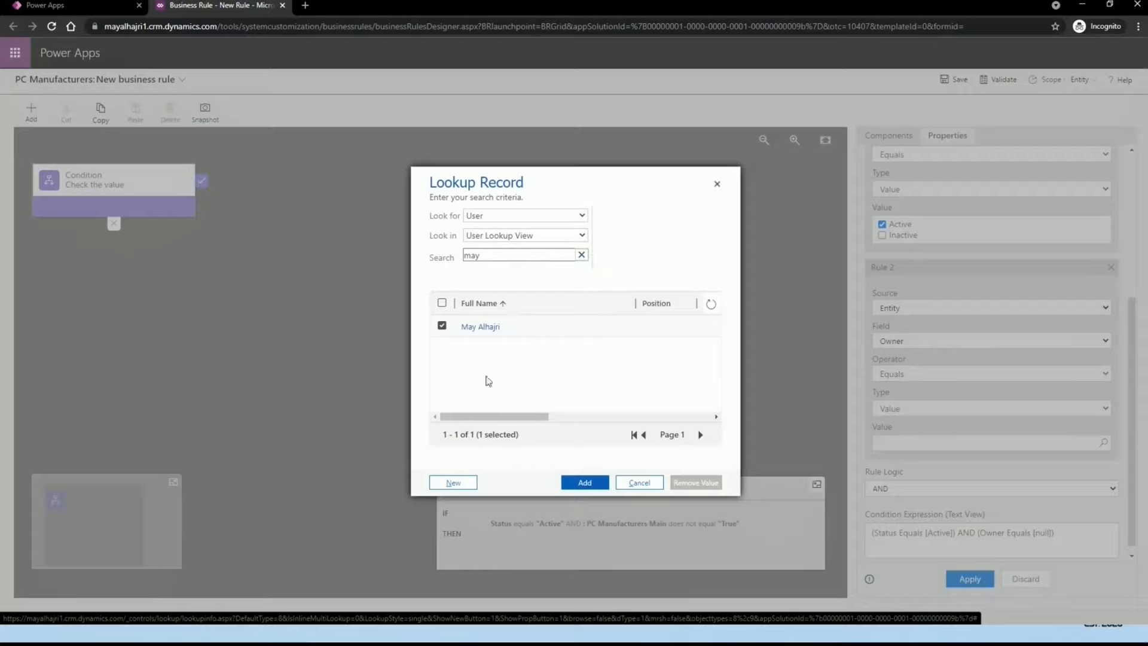
pyautogui.click(596, 482)
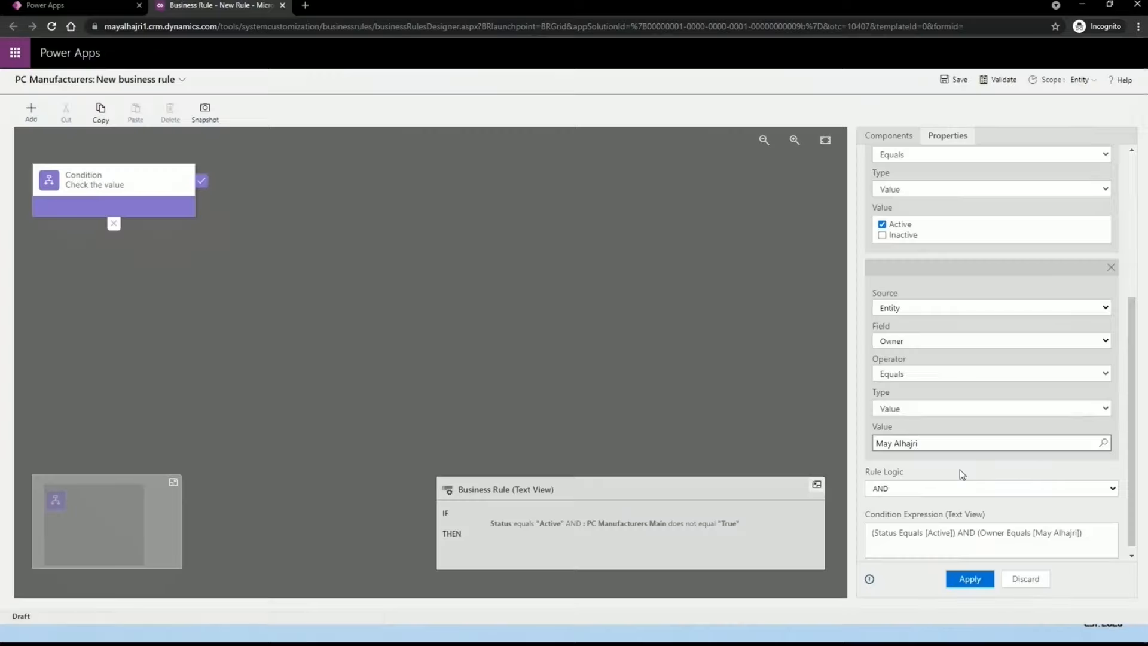
# Step: Apply the condition so it reads Status equals Active AND Owner equals the chosen user
pyautogui.scroll(4, 914, 409)
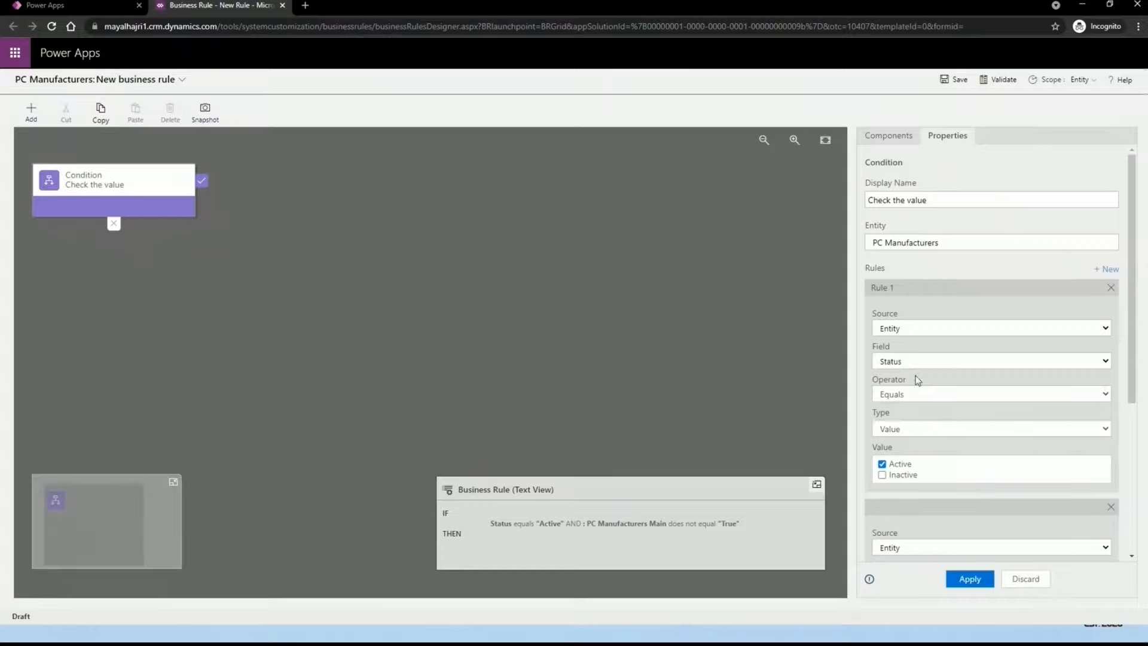
pyautogui.scroll(-2, 920, 464)
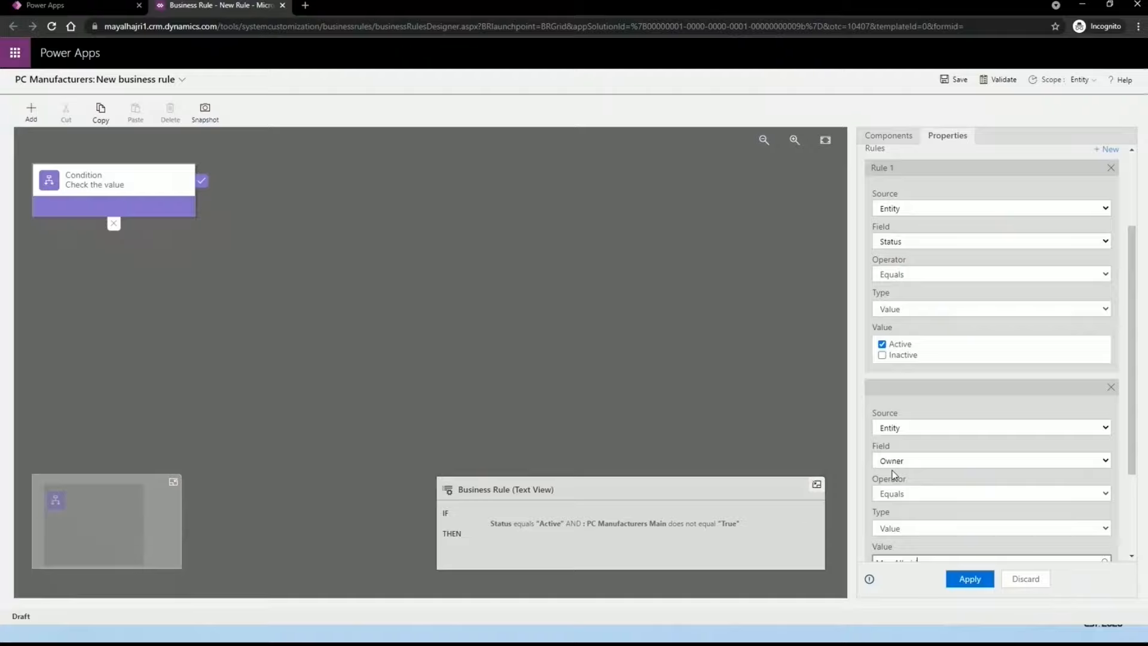
pyautogui.scroll(-2, 892, 475)
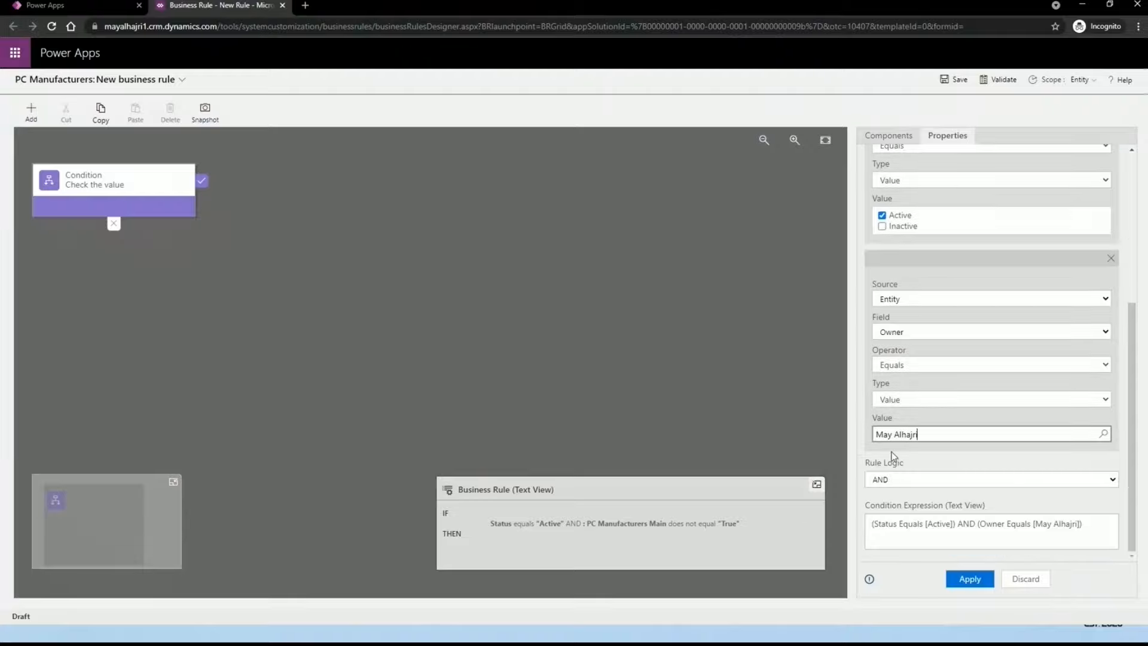
pyautogui.click(963, 580)
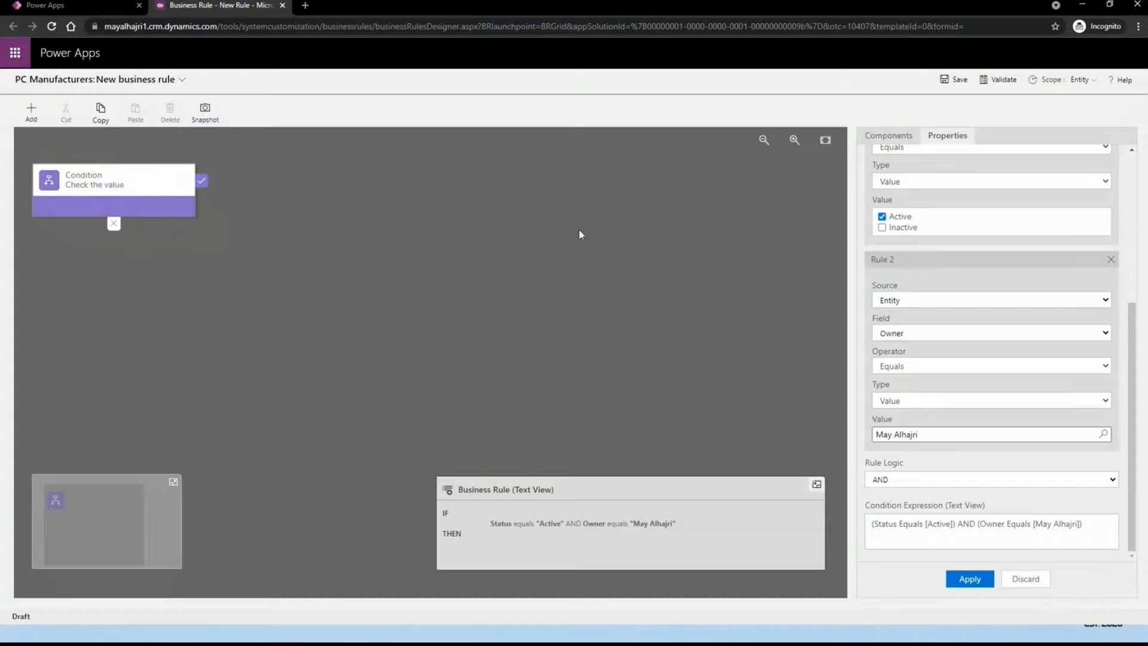
pyautogui.scroll(3, 895, 259)
pyautogui.click(889, 137)
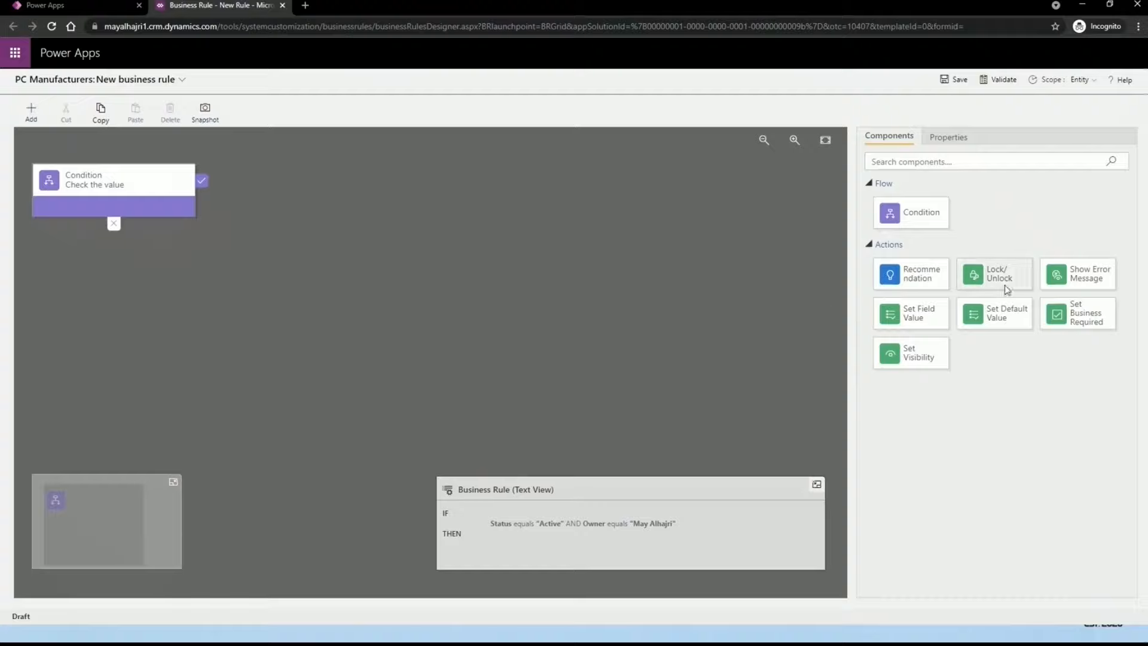
# Step: Add a Lock/Unlock action after the condition, set to Lock the Status Reason field
pyautogui.moveTo(1005, 280); pyautogui.dragTo(215, 198)
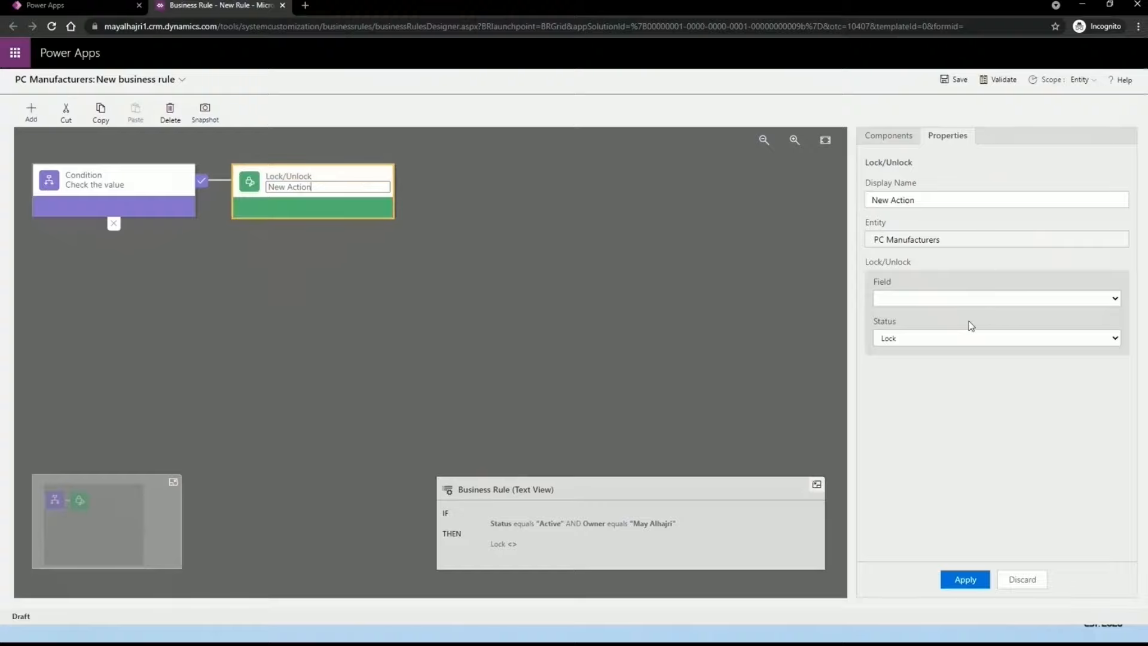
pyautogui.click(986, 302)
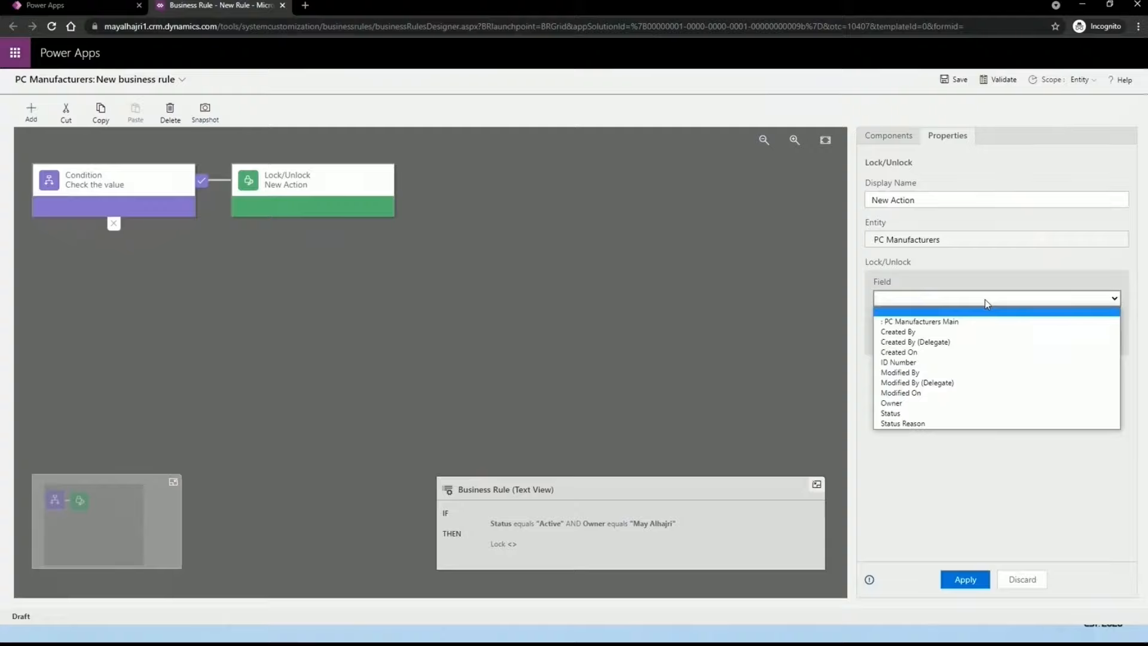
pyautogui.click(909, 424)
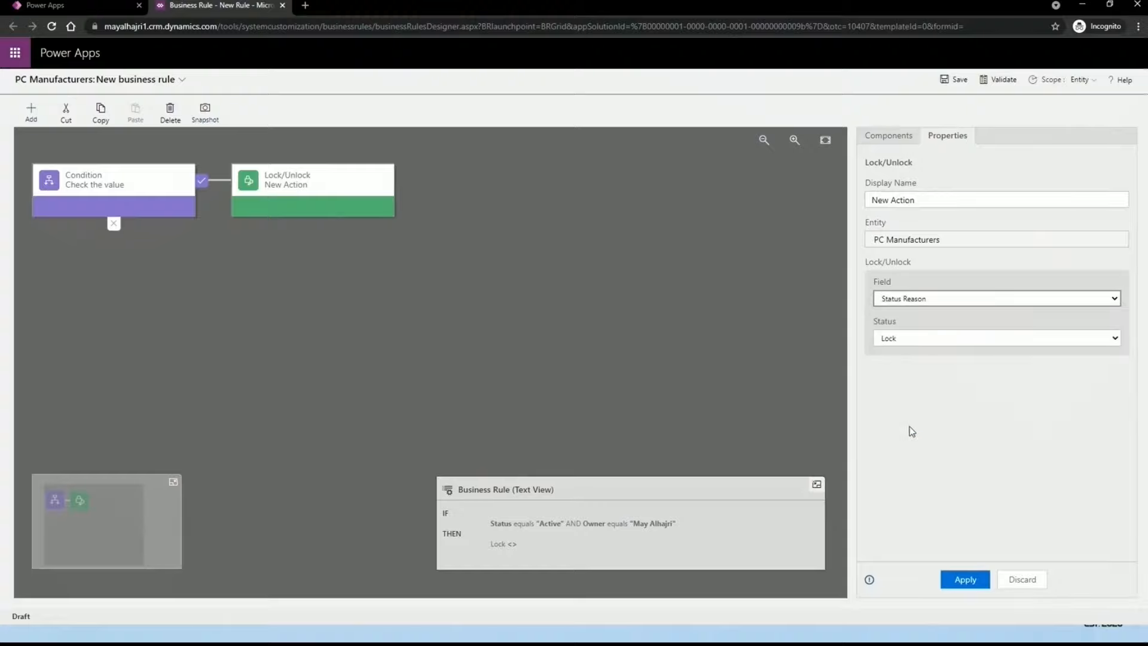
pyautogui.click(910, 340)
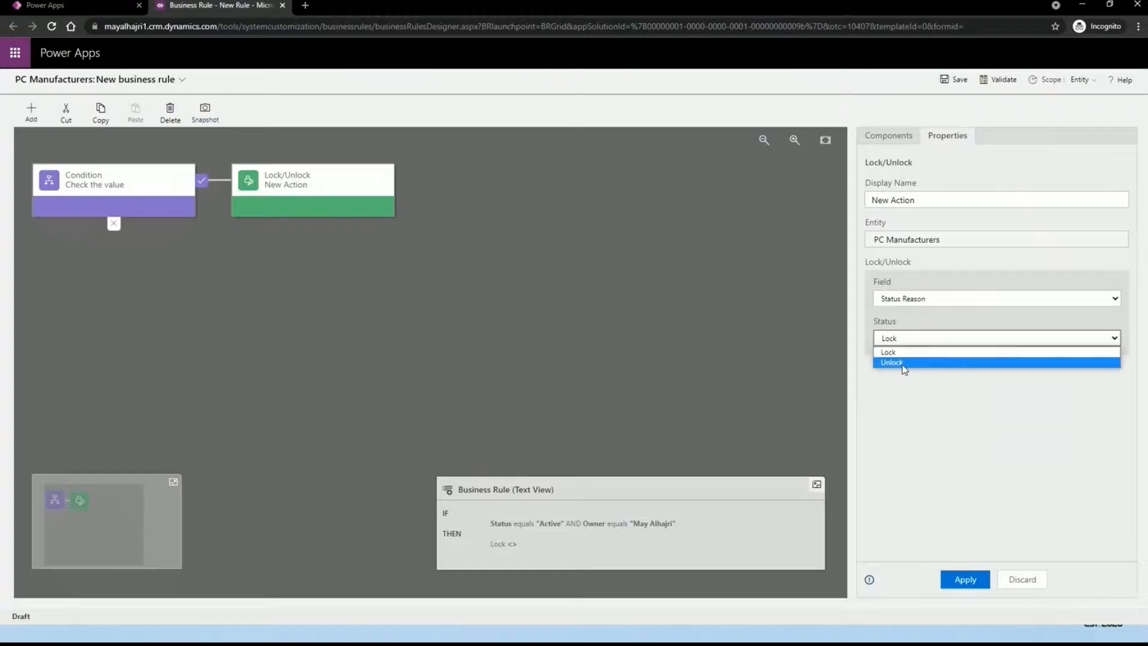
pyautogui.click(896, 352)
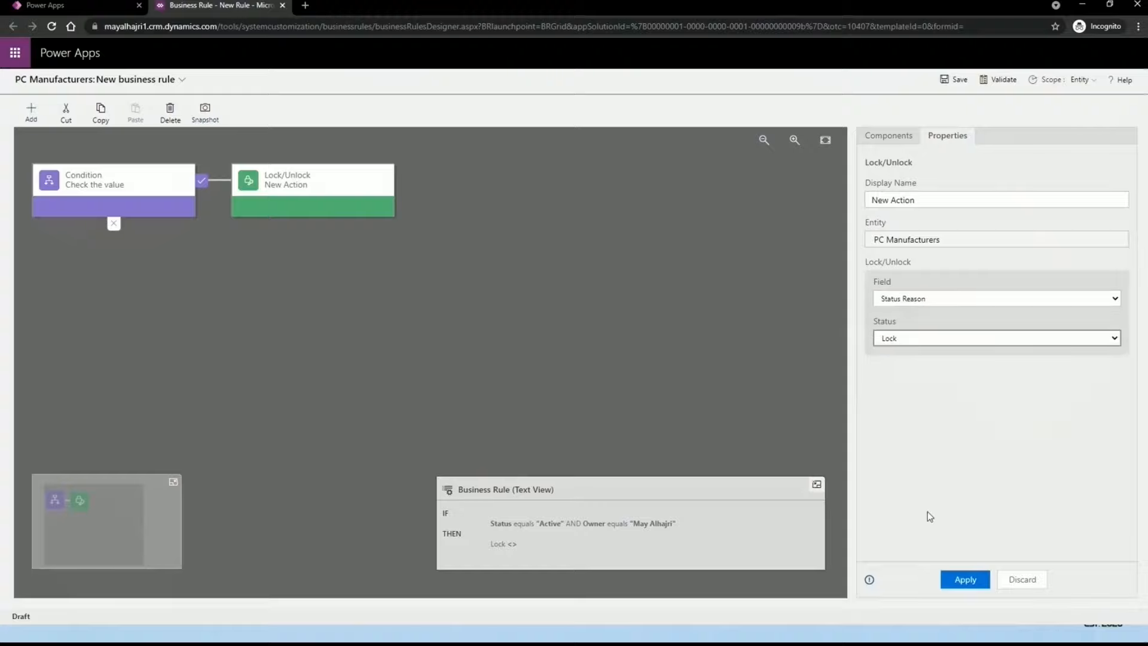
# Step: Apply the lock action and confirm the rule text reads THEN Lock Status Reason
pyautogui.click(973, 581)
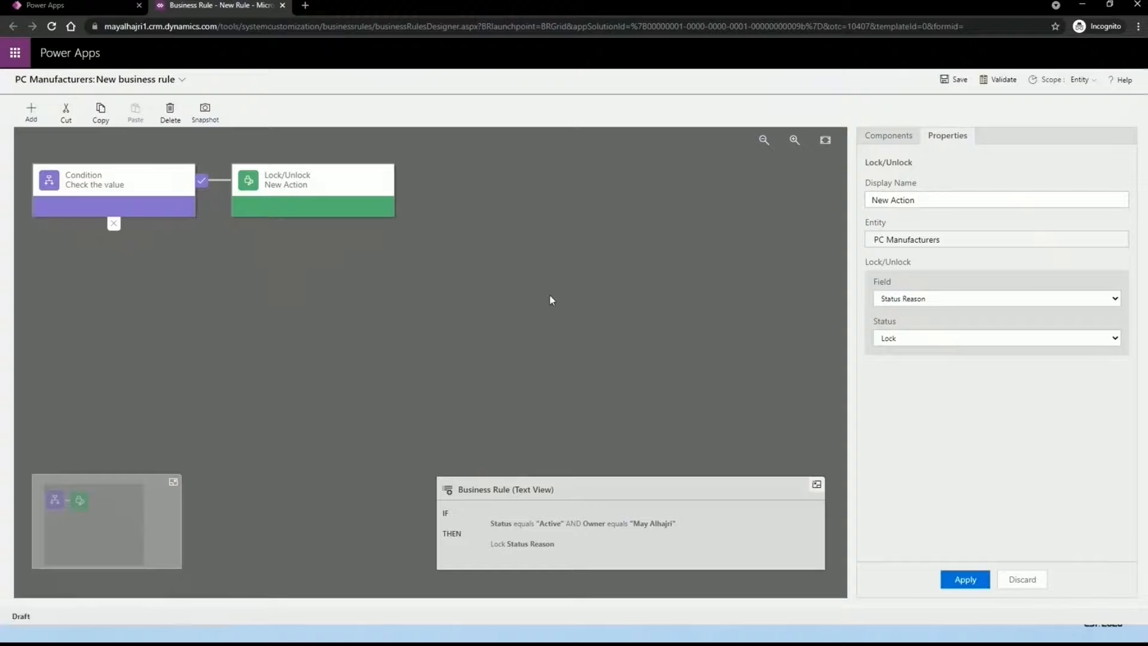
pyautogui.click(475, 532)
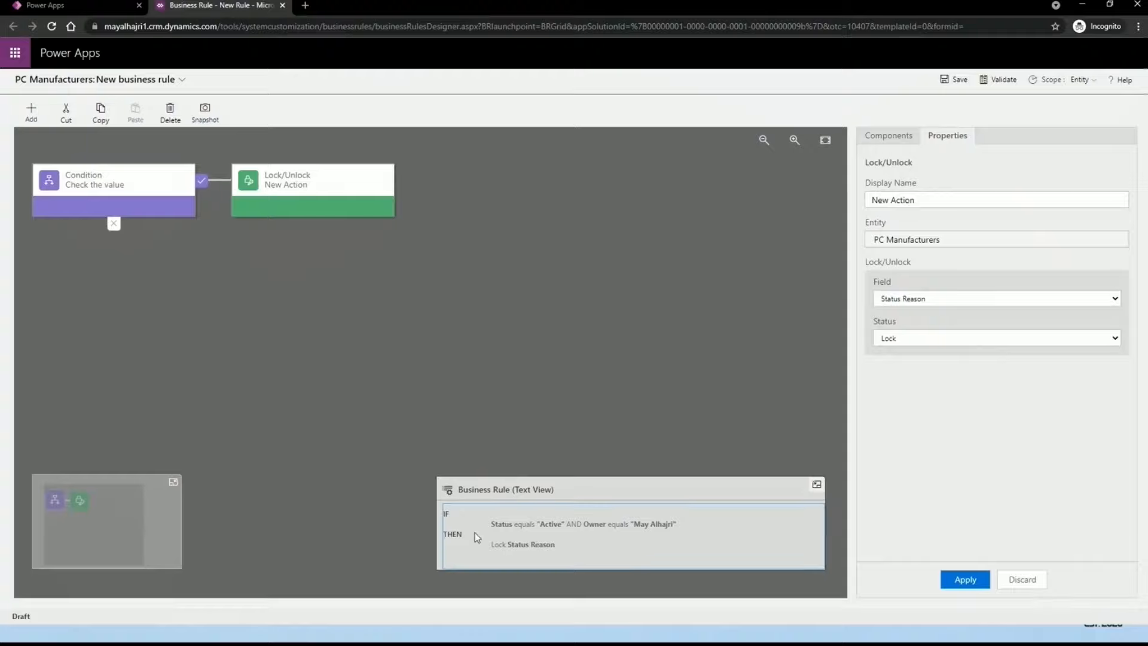
pyautogui.moveTo(446, 513); pyautogui.dragTo(540, 547)
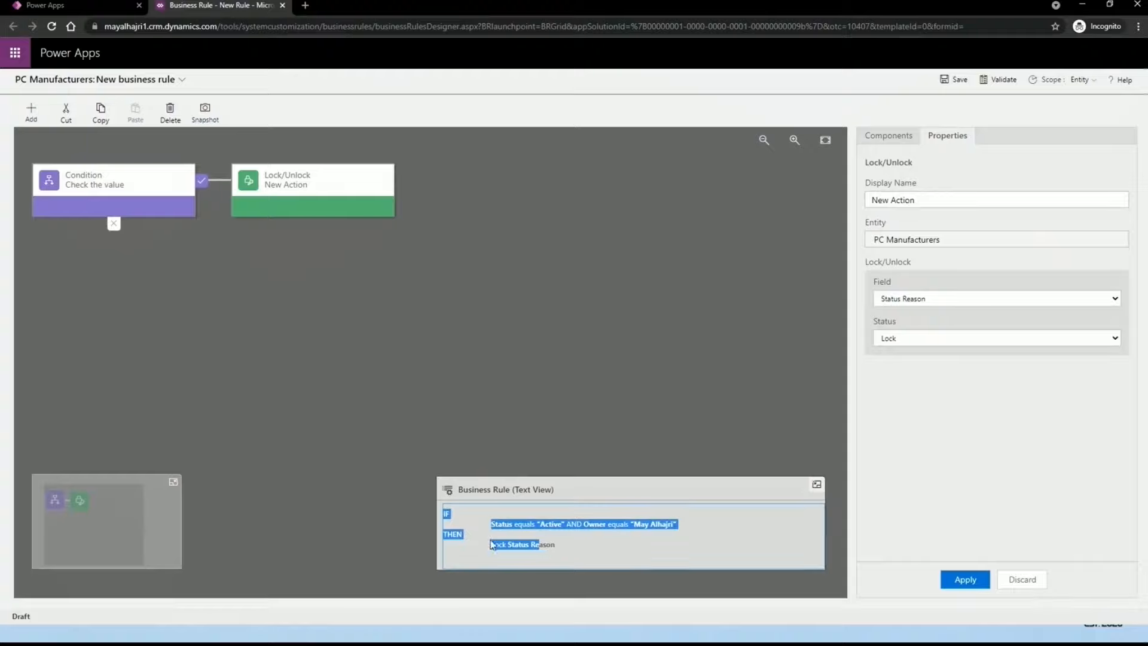
pyautogui.click(522, 516)
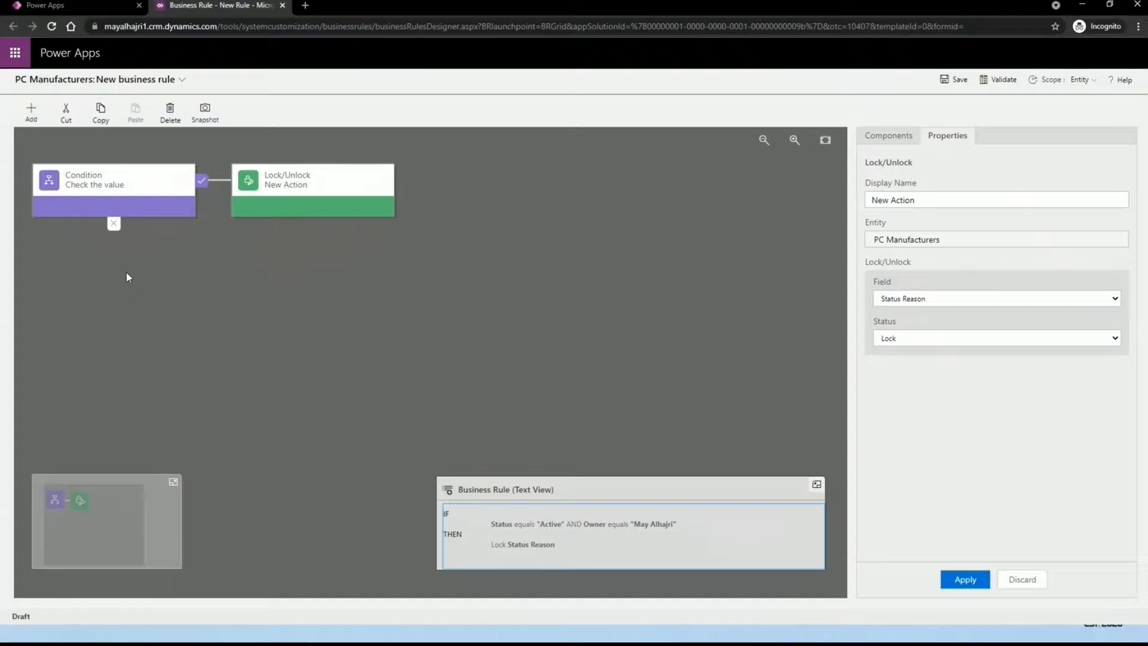
pyautogui.click(904, 143)
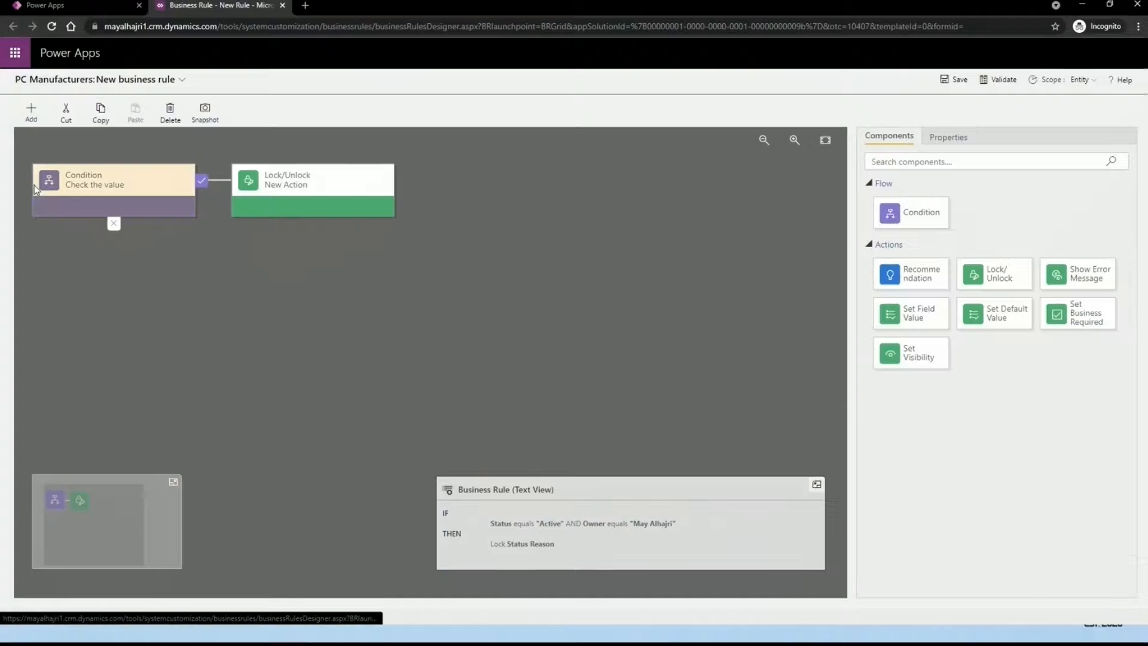
# Step: Drop a new empty Condition onto the first condition's else branch, adding ELSE IF
pyautogui.click(27, 111)
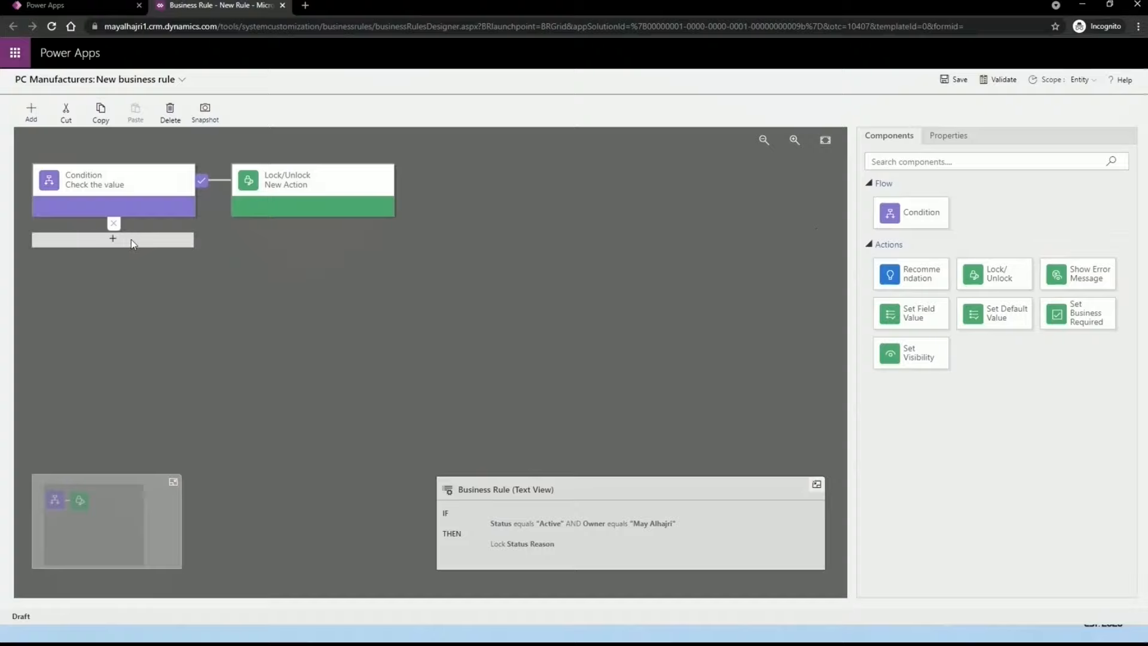
pyautogui.moveTo(910, 213); pyautogui.dragTo(91, 235)
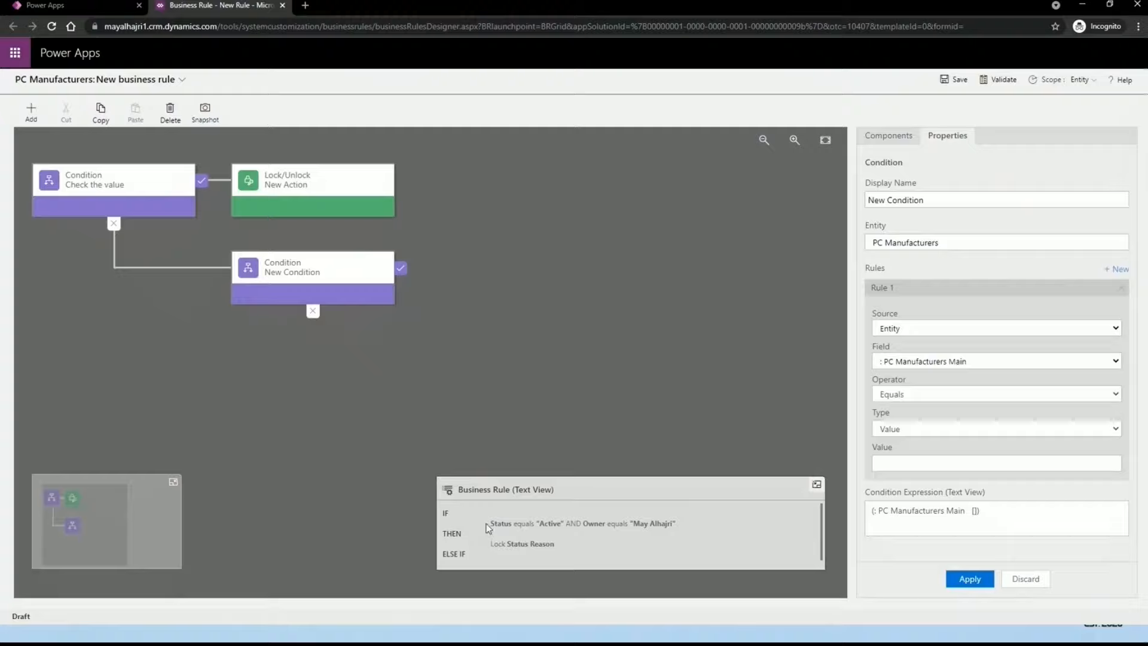
pyautogui.click(703, 530)
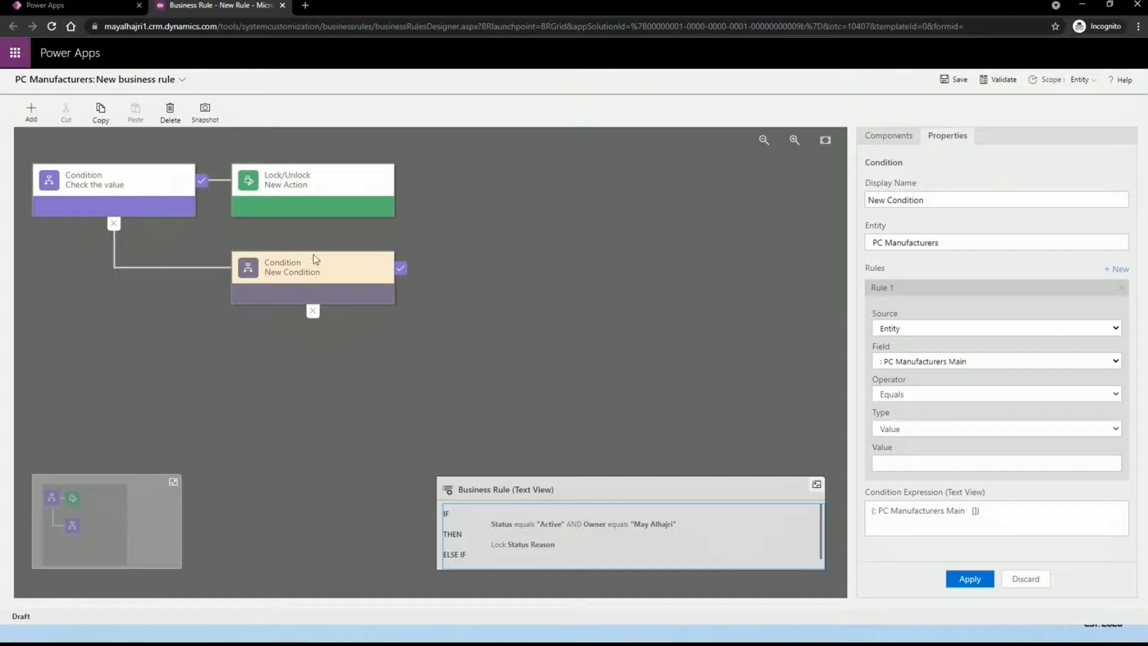
pyautogui.click(341, 185)
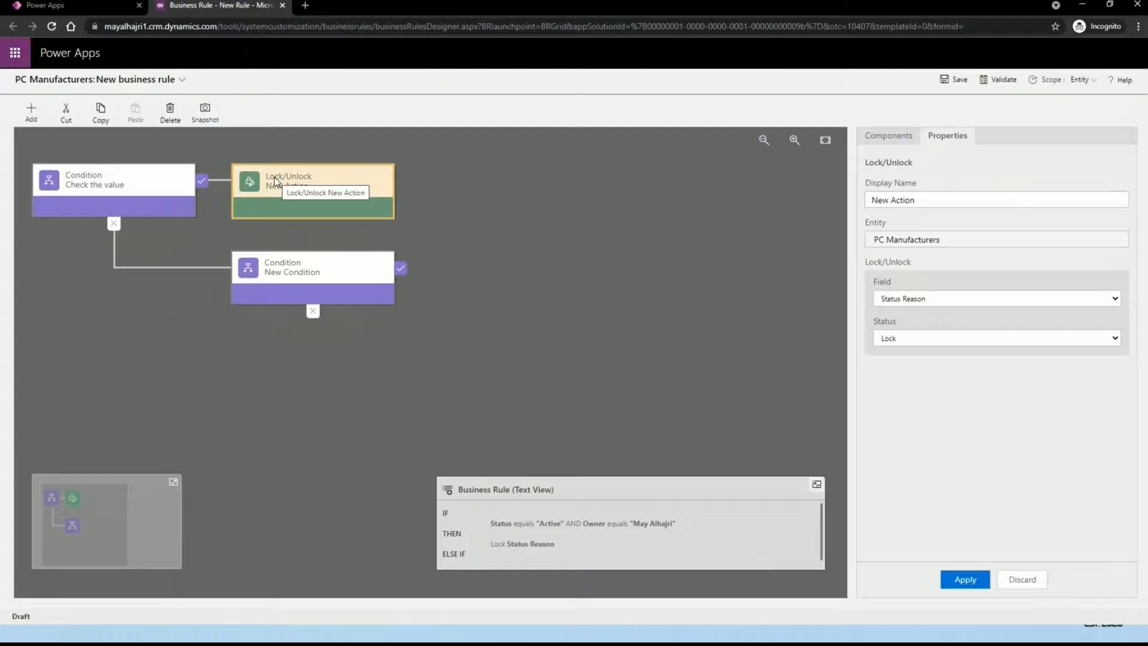
# Step: Copy and paste the Lock Status Reason action beside the second condition
pyautogui.click(103, 114)
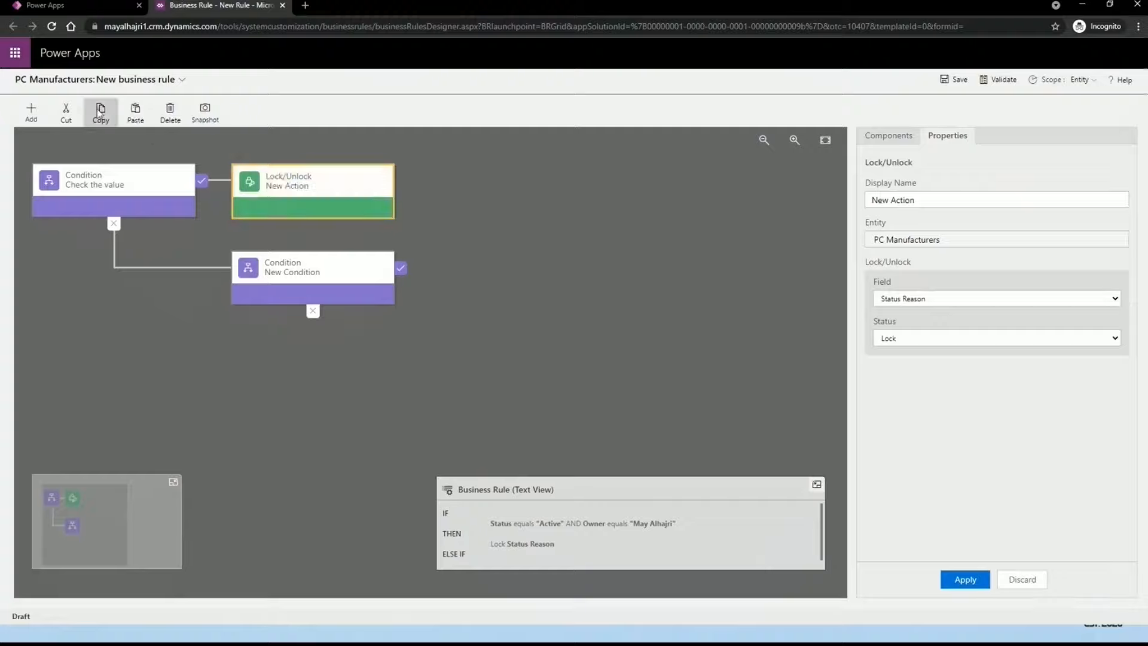
pyautogui.click(135, 113)
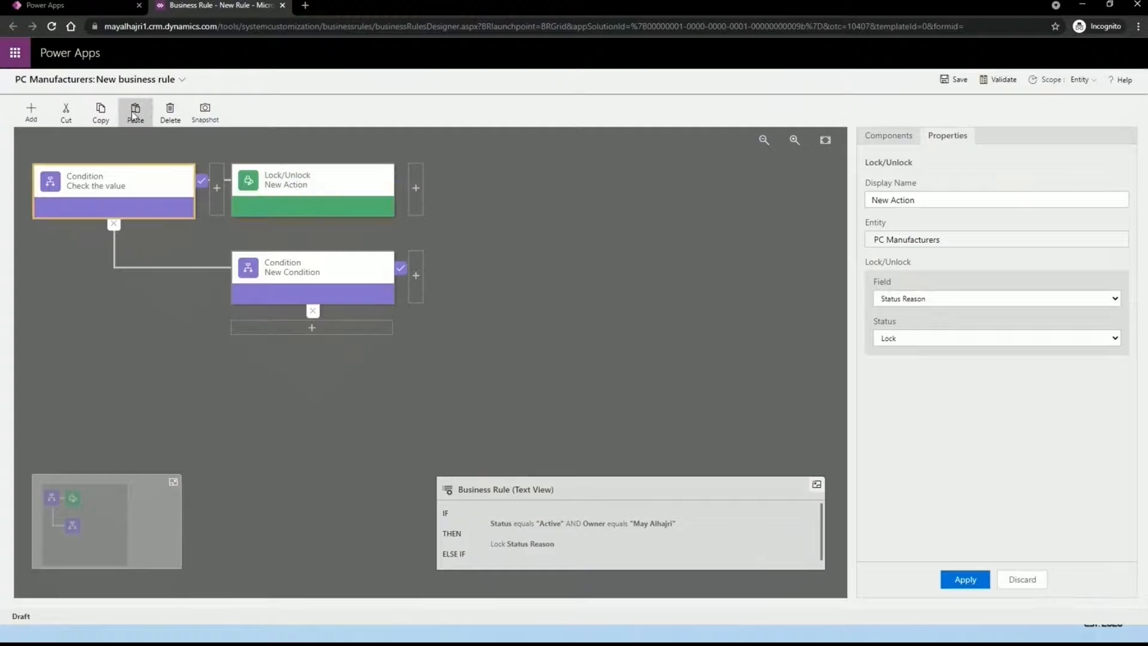
pyautogui.click(416, 276)
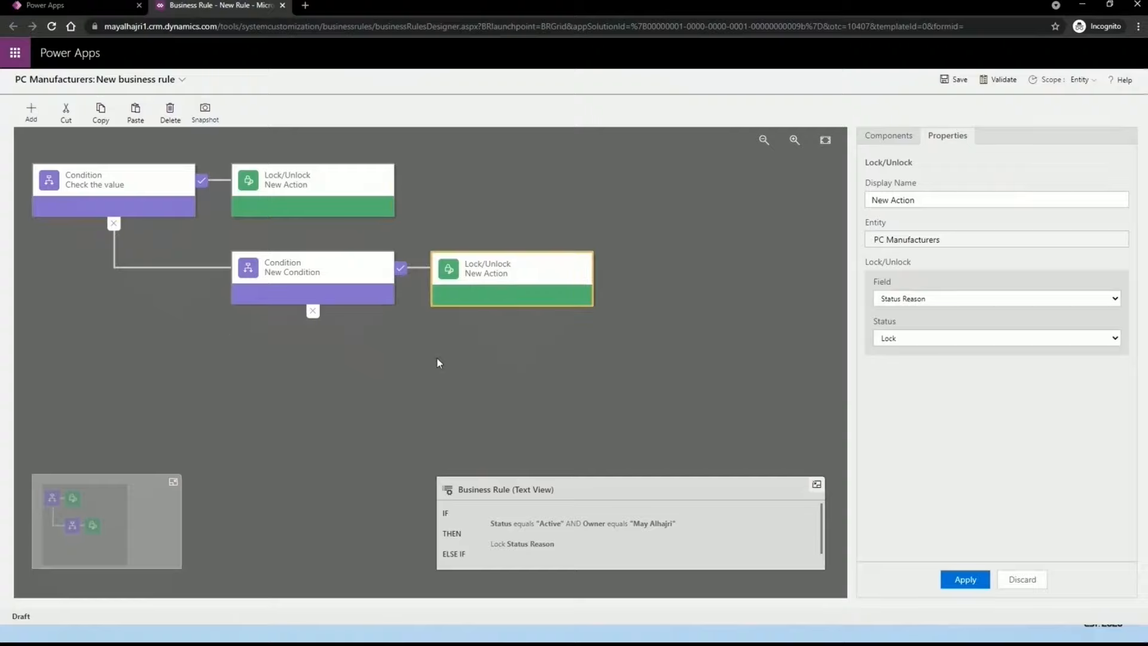
pyautogui.click(350, 185)
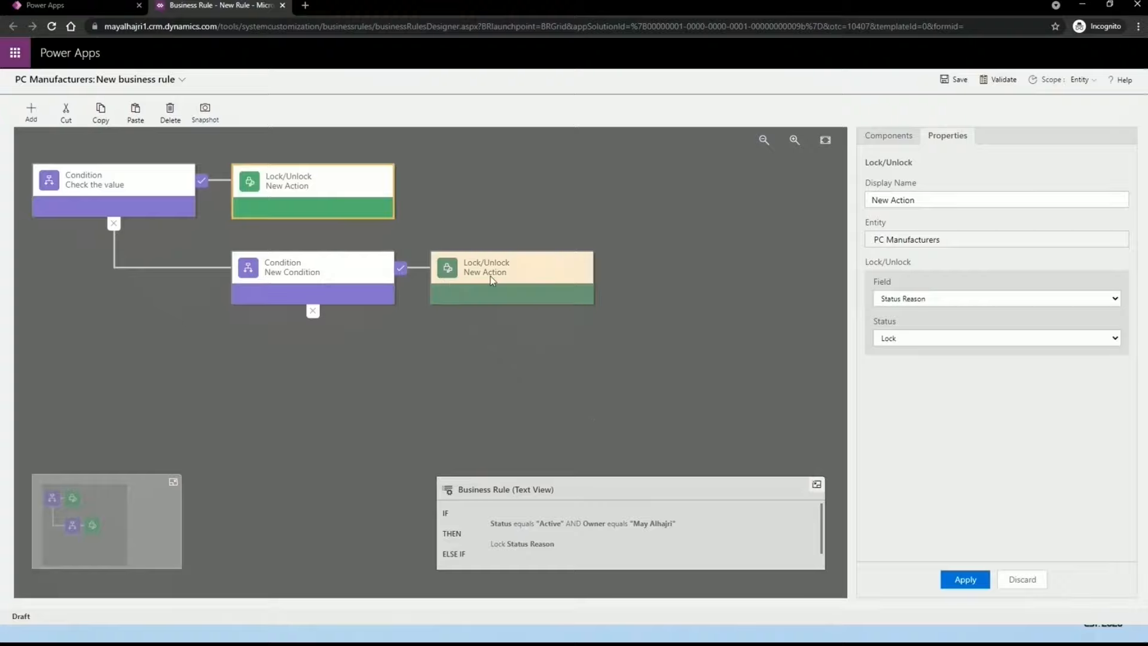
pyautogui.moveTo(504, 266); pyautogui.dragTo(368, 328)
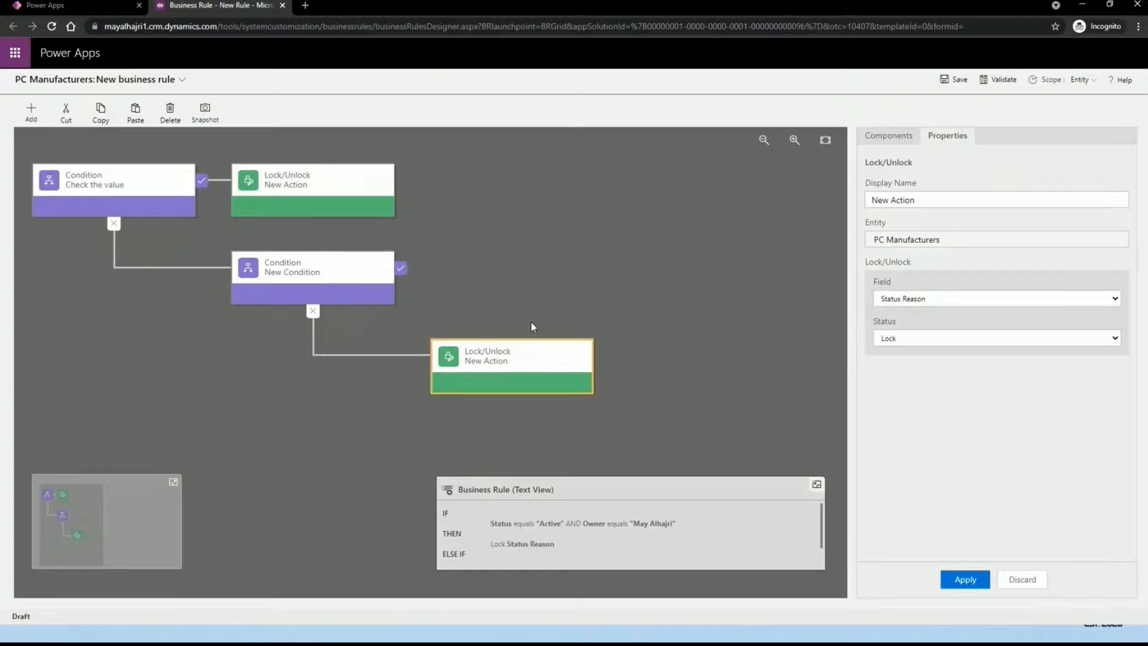
# Step: Connect the copied action to the second condition's true branch, keeping it set to Lock
pyautogui.scroll(-3, 751, 548)
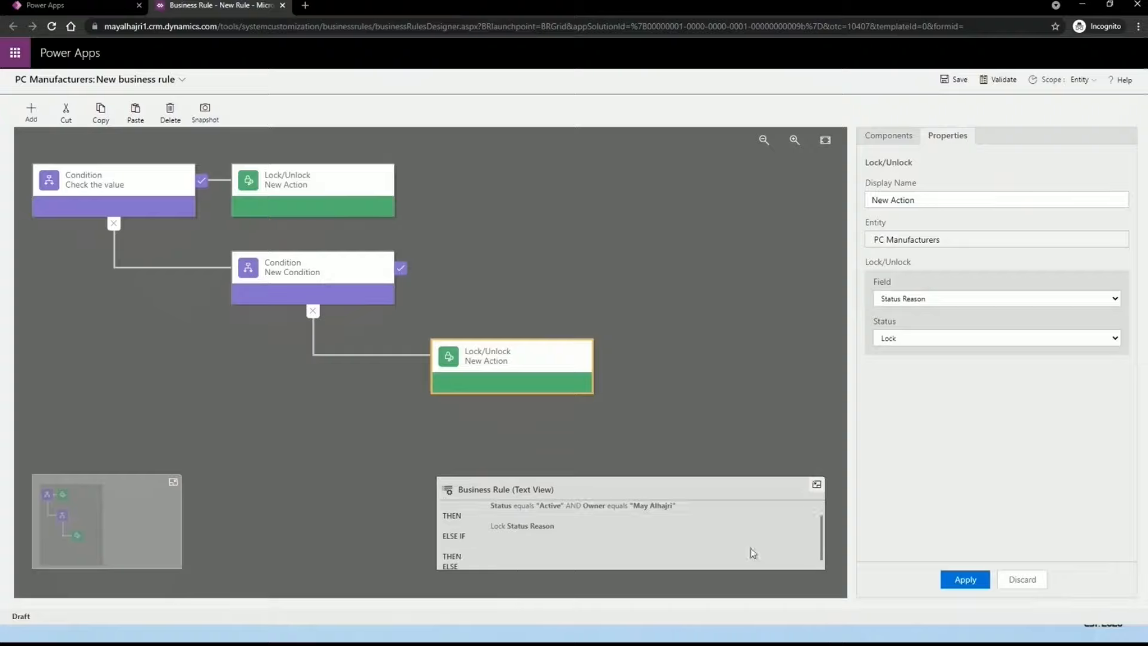
pyautogui.scroll(1, 678, 508)
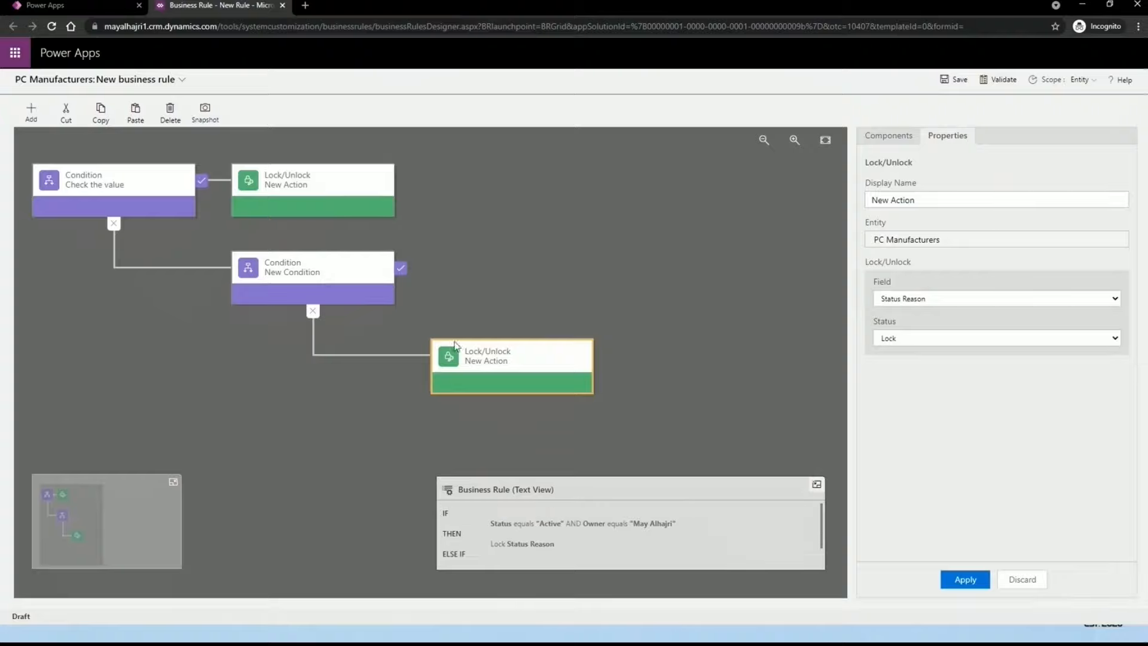
pyautogui.moveTo(456, 345); pyautogui.dragTo(452, 280)
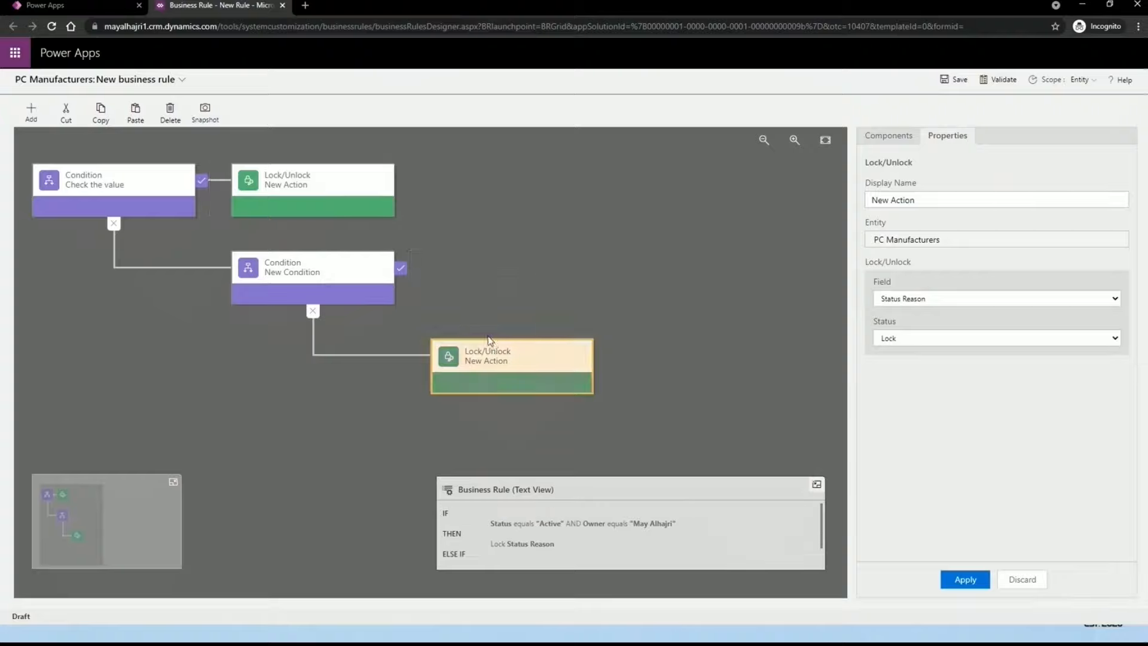
pyautogui.moveTo(489, 340); pyautogui.dragTo(419, 277)
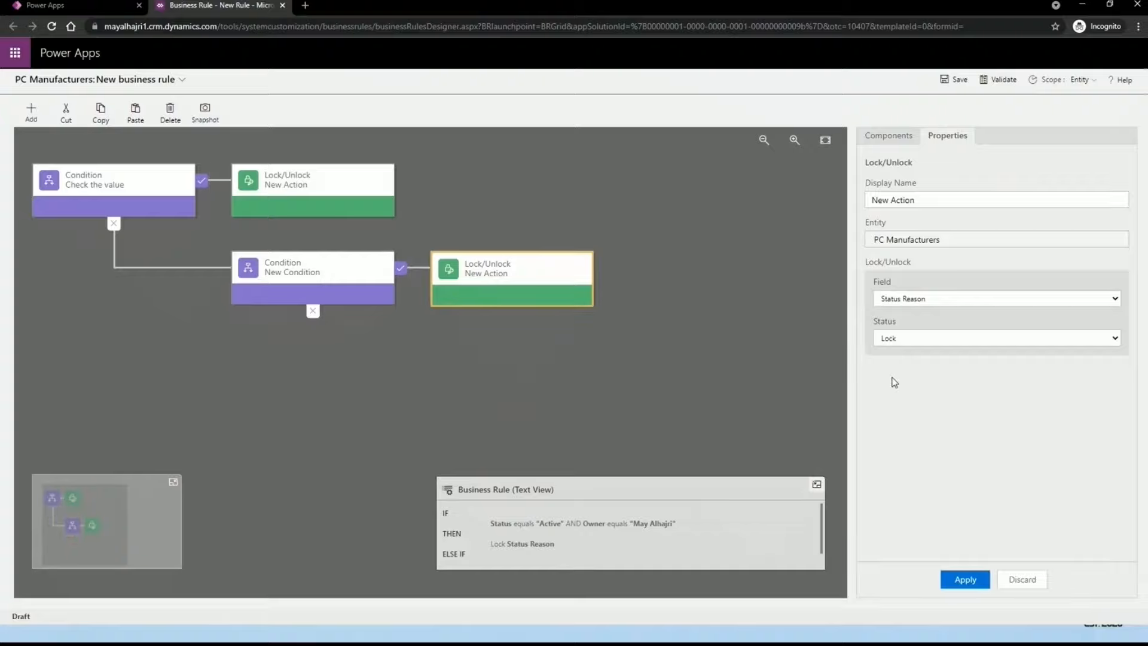
pyautogui.click(932, 339)
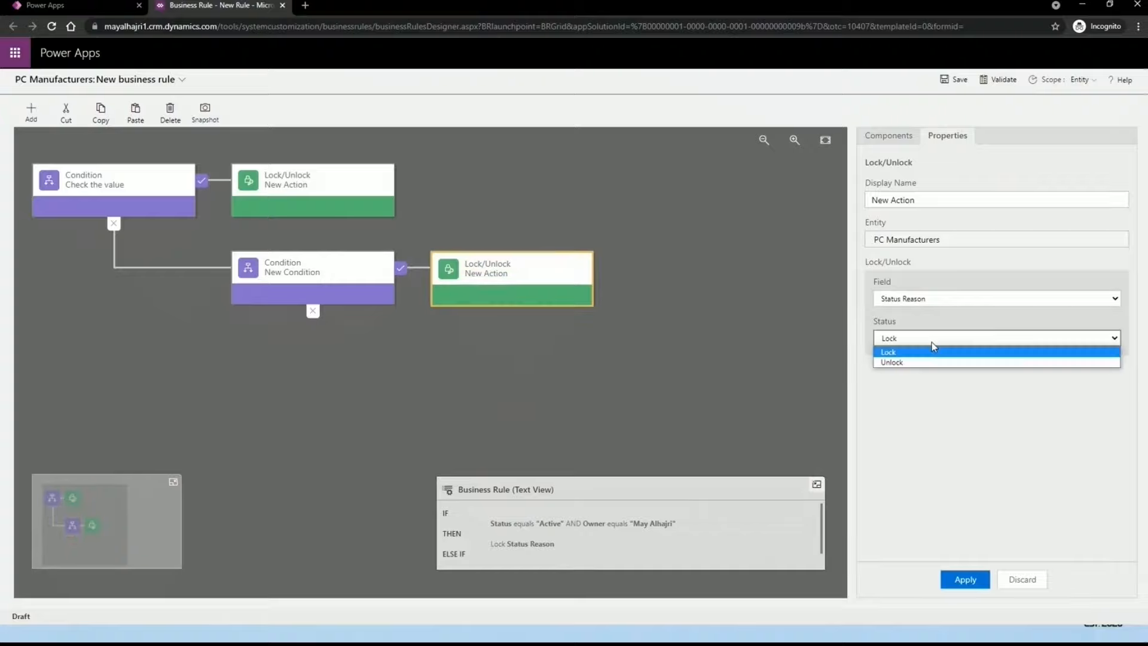
pyautogui.click(458, 321)
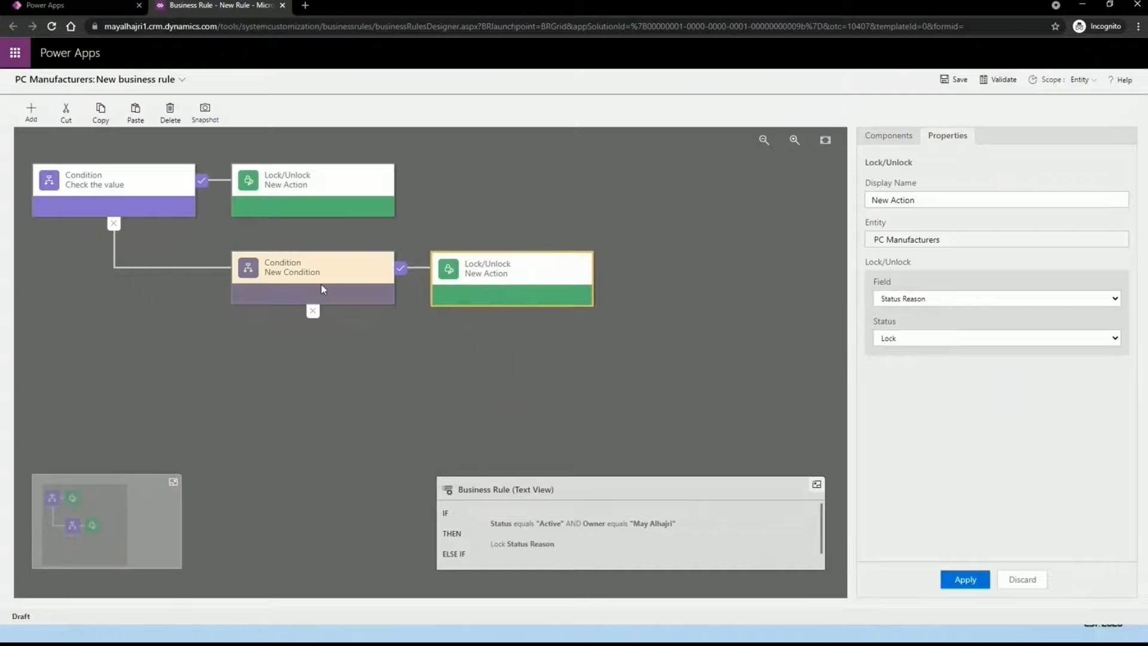
pyautogui.click(368, 272)
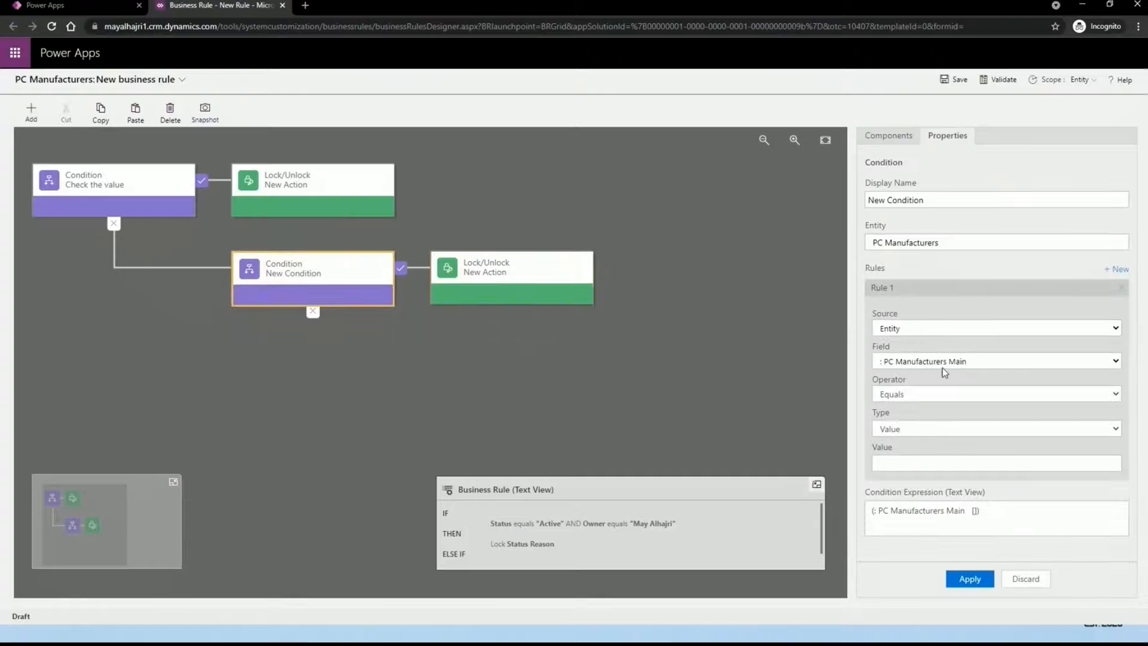
# Step: Set the second condition to Status equals Inactive and apply it
pyautogui.click(926, 429)
pyautogui.click(886, 443)
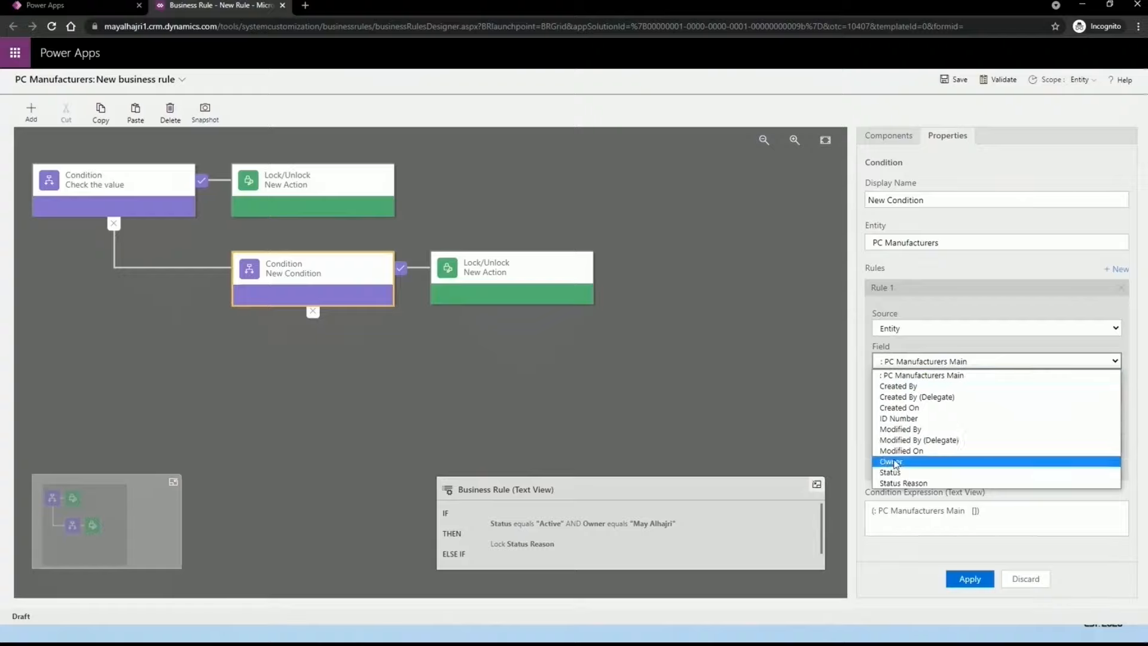
pyautogui.click(912, 482)
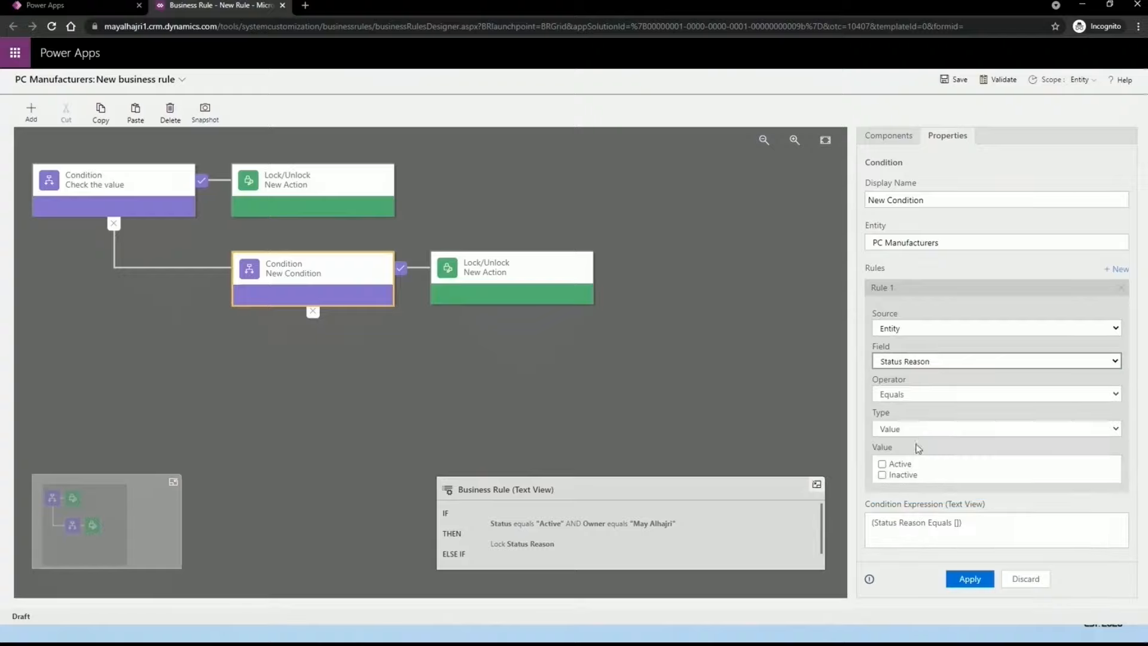
pyautogui.click(915, 362)
pyautogui.click(895, 470)
pyautogui.click(882, 475)
pyautogui.click(969, 579)
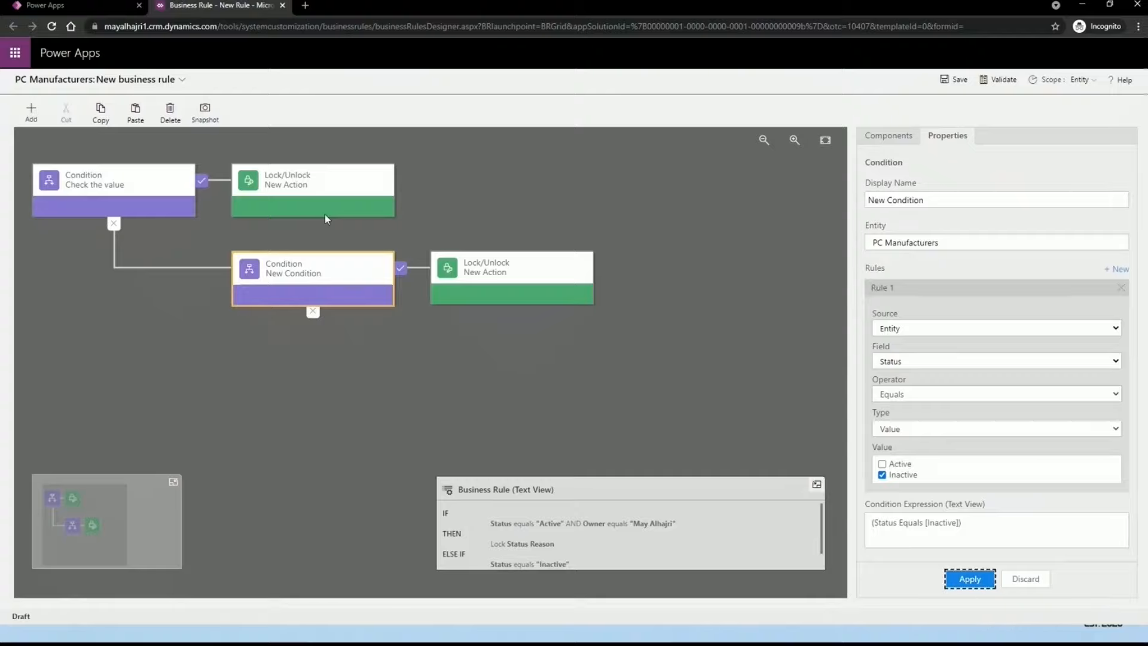
pyautogui.click(537, 283)
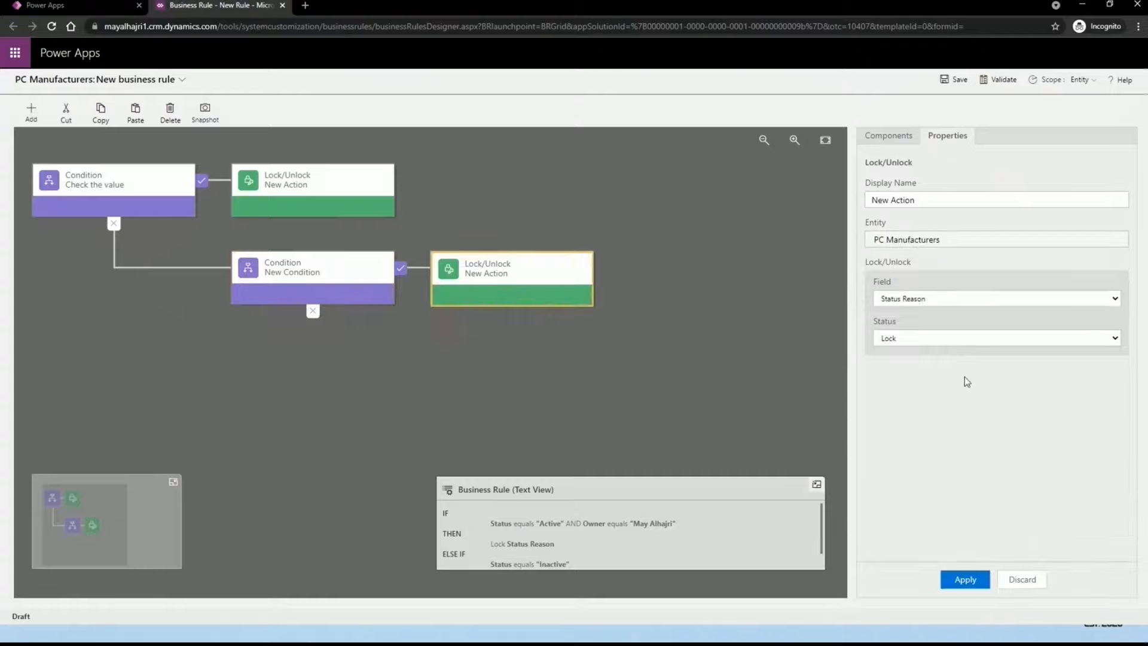
pyautogui.click(896, 340)
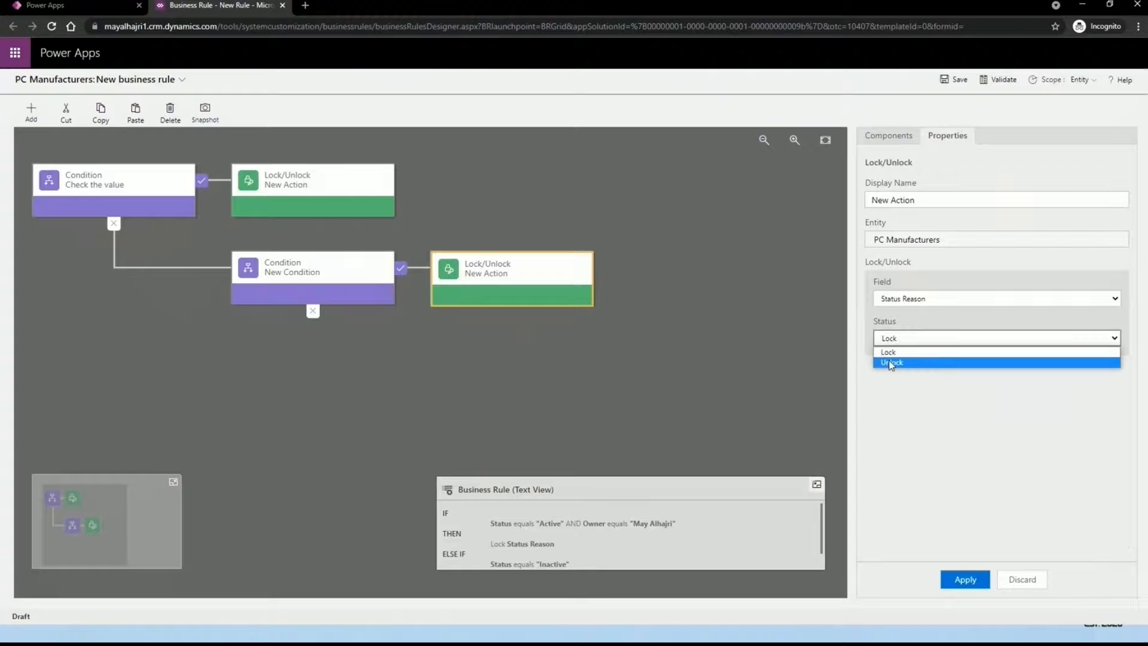
# Step: Switch the copied action to Unlock Status Reason, apply it, and review the rule text
pyautogui.click(900, 362)
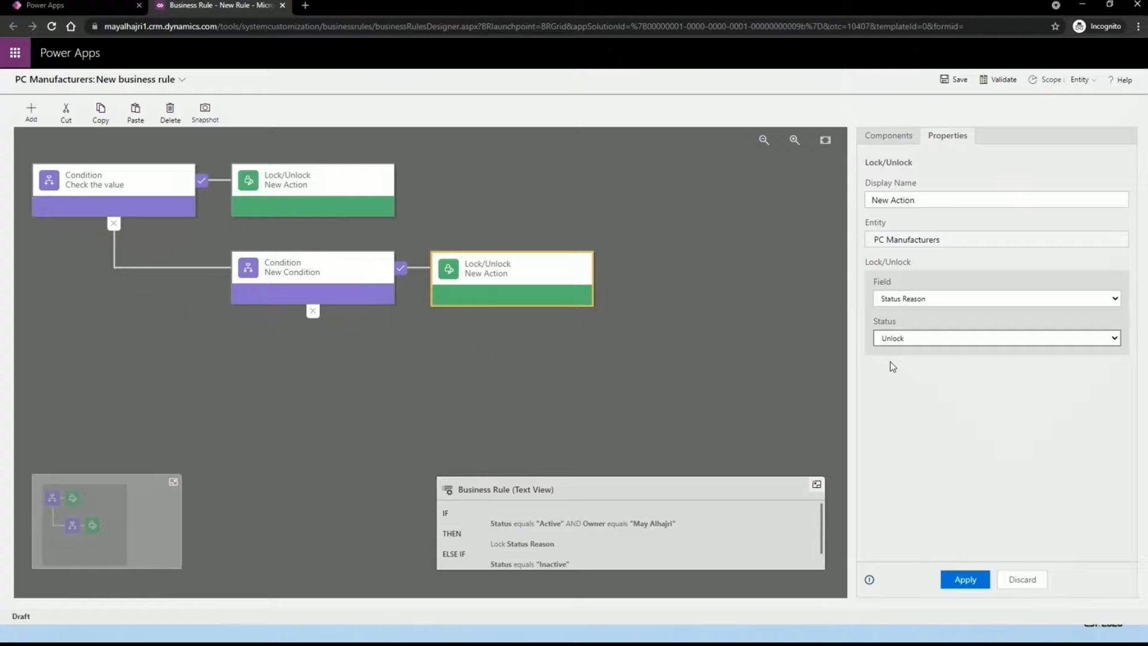
pyautogui.click(955, 580)
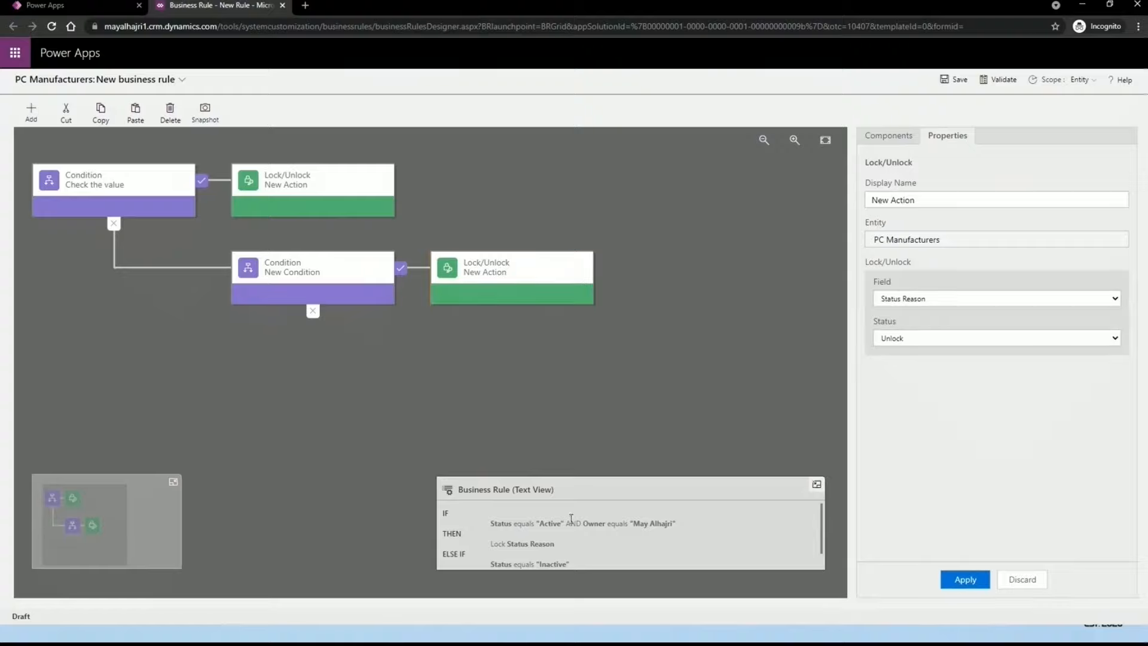
pyautogui.click(817, 484)
pyautogui.click(806, 560)
pyautogui.scroll(-1, 597, 538)
pyautogui.scroll(1, 470, 532)
pyautogui.moveTo(490, 519); pyautogui.dragTo(636, 522)
pyautogui.click(659, 521)
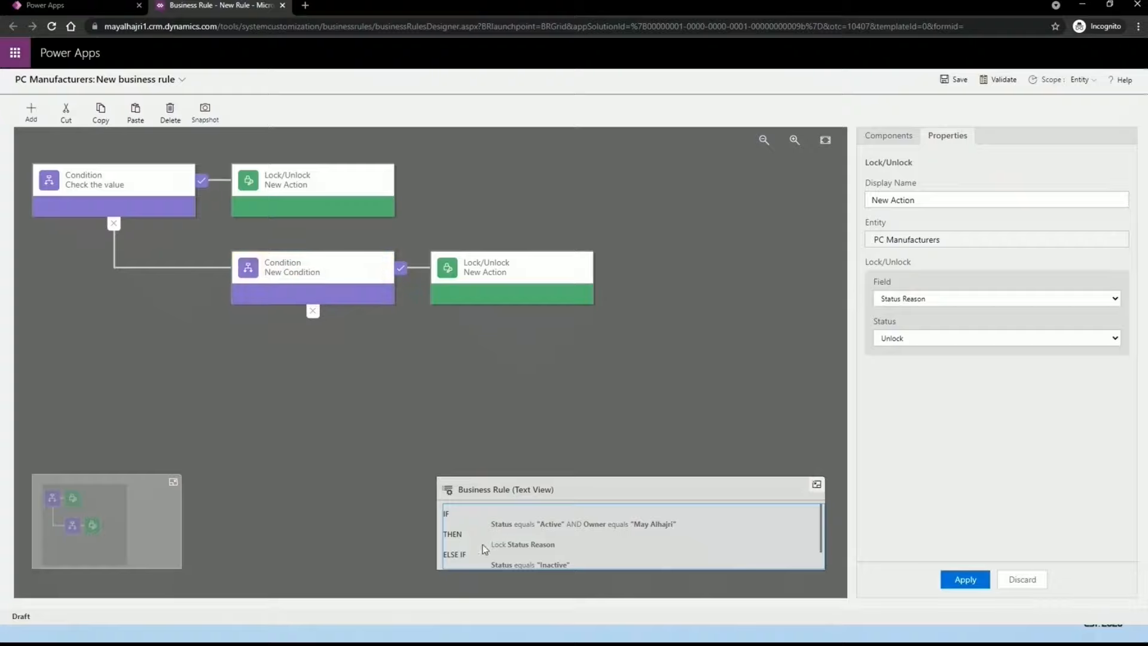
# Step: Apply the Unlock Status Reason setting on the else-if branch's action
pyautogui.scroll(-1, 487, 550)
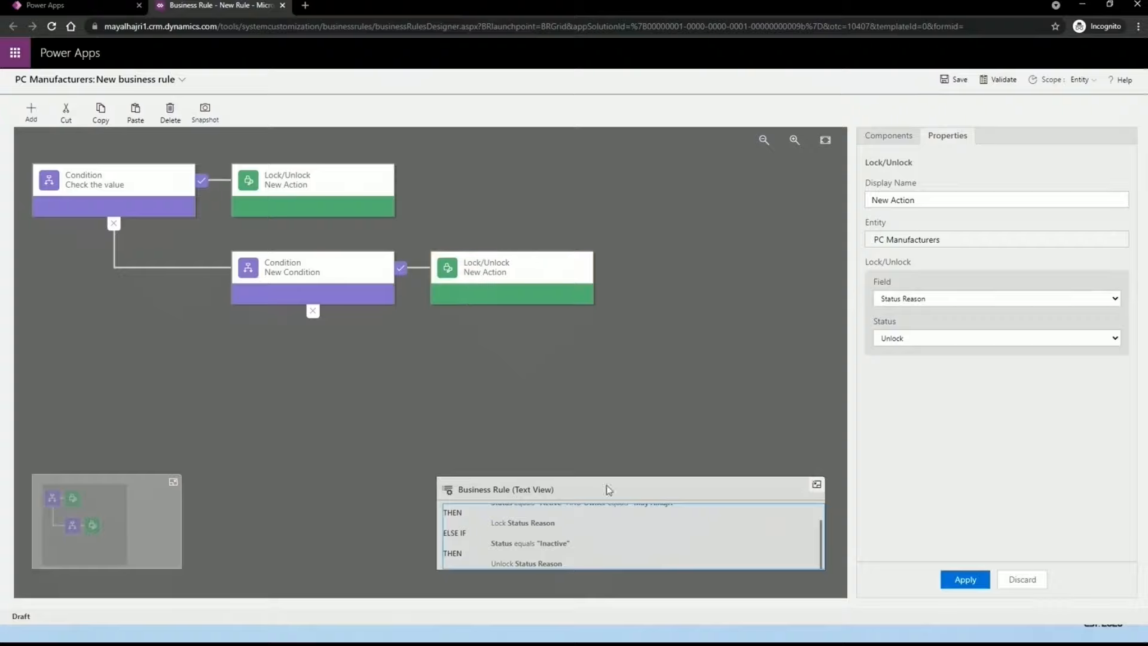
pyautogui.scroll(2, 559, 531)
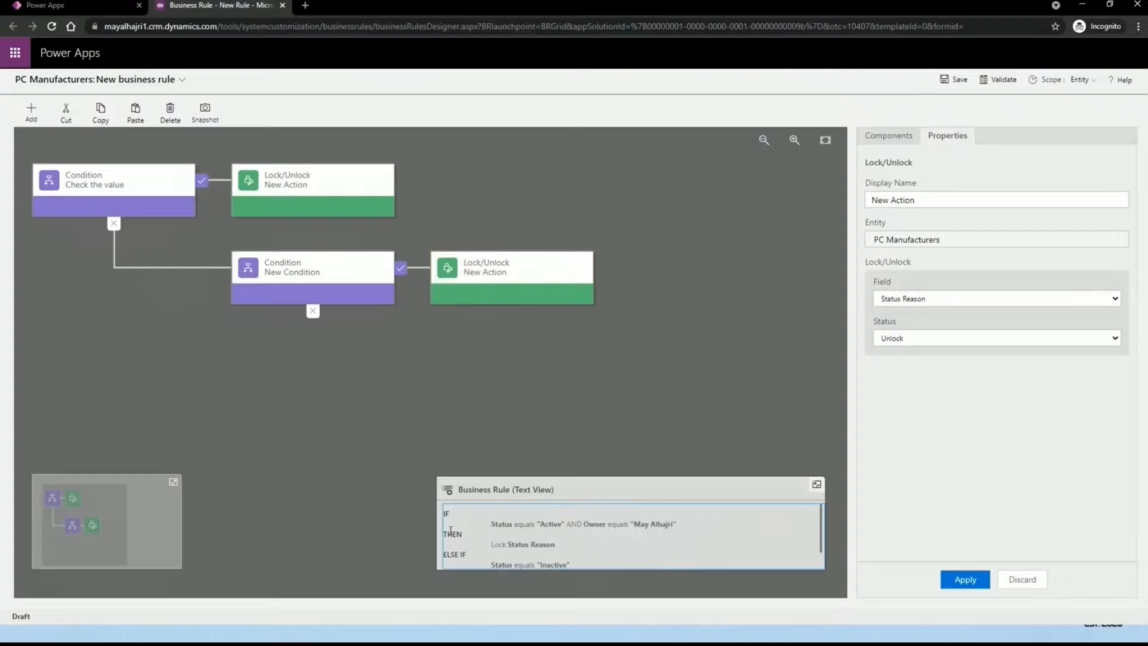
pyautogui.scroll(-2, 450, 530)
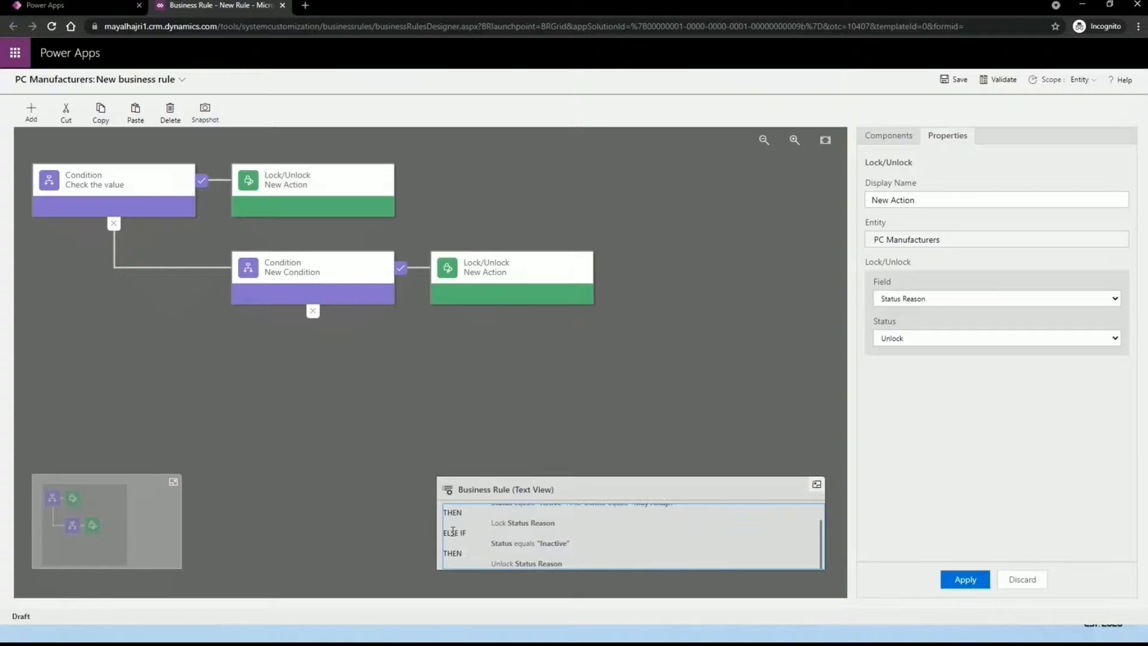
pyautogui.scroll(2, 452, 531)
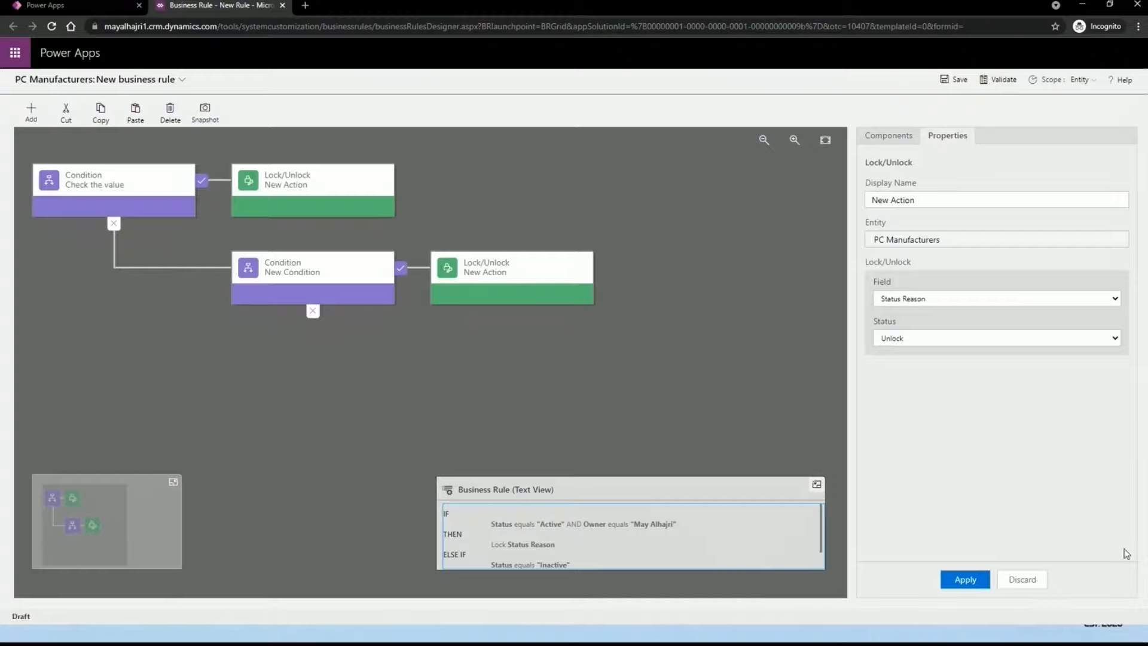
pyautogui.click(955, 580)
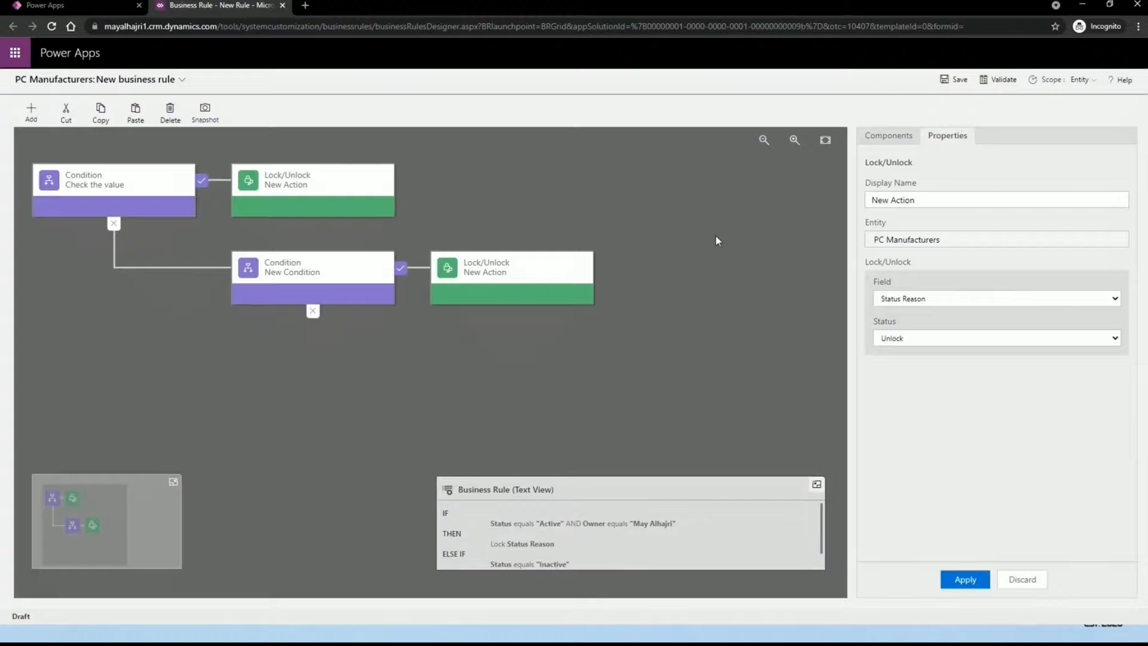
# Step: Save the business rule, validate it with no errors, and begin activating it
pyautogui.click(960, 87)
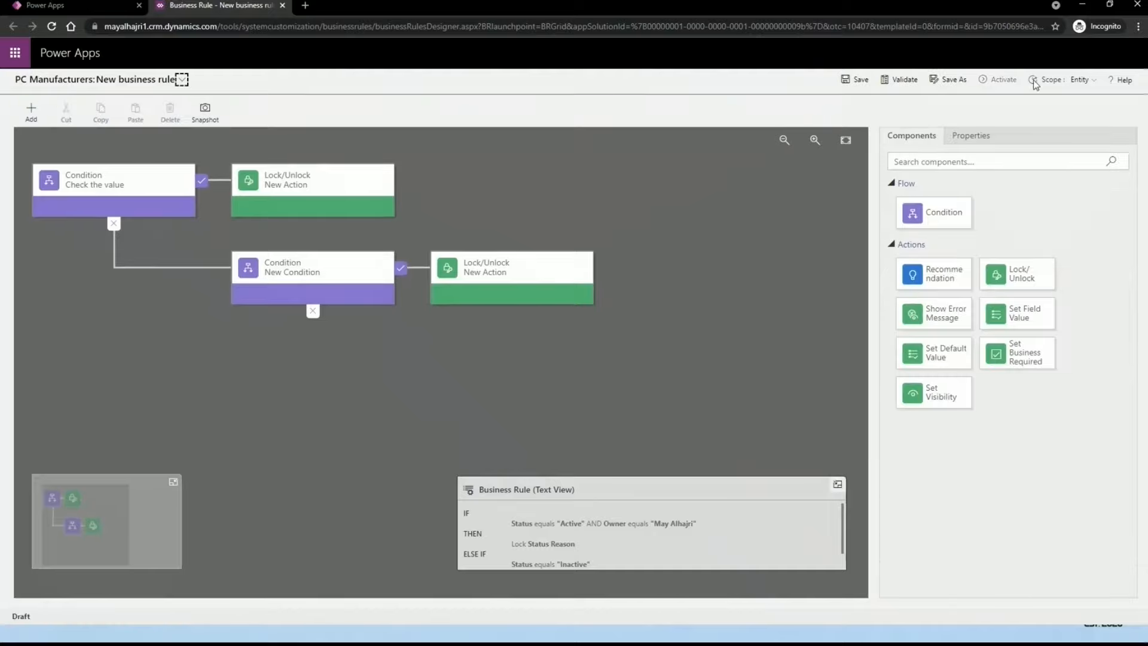
pyautogui.click(896, 87)
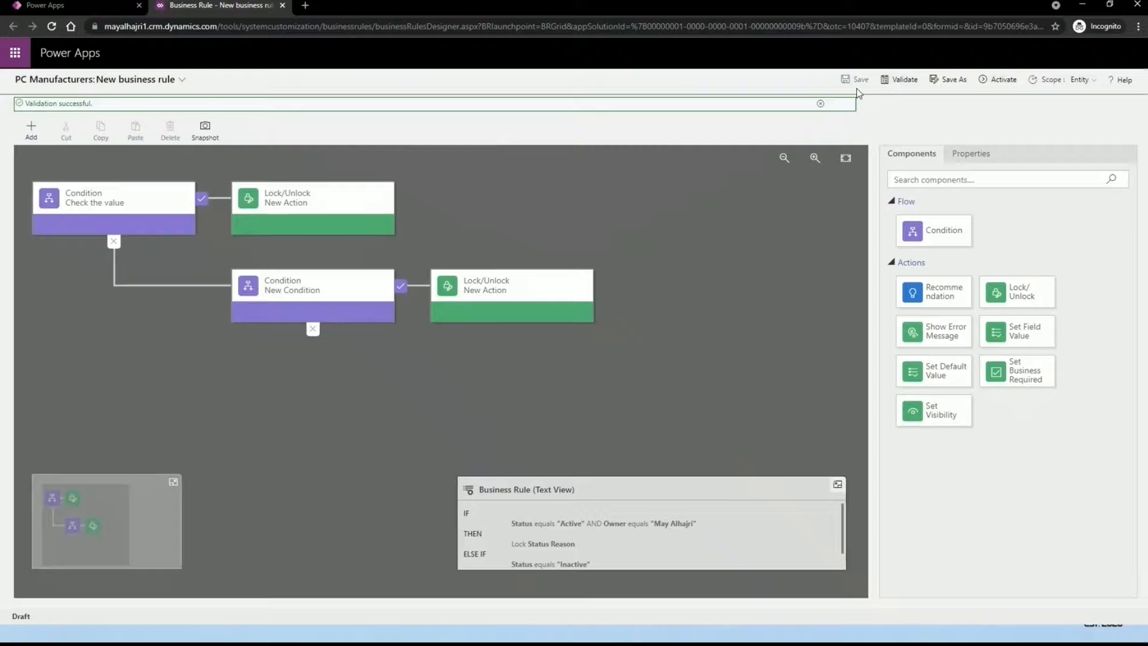
pyautogui.click(979, 81)
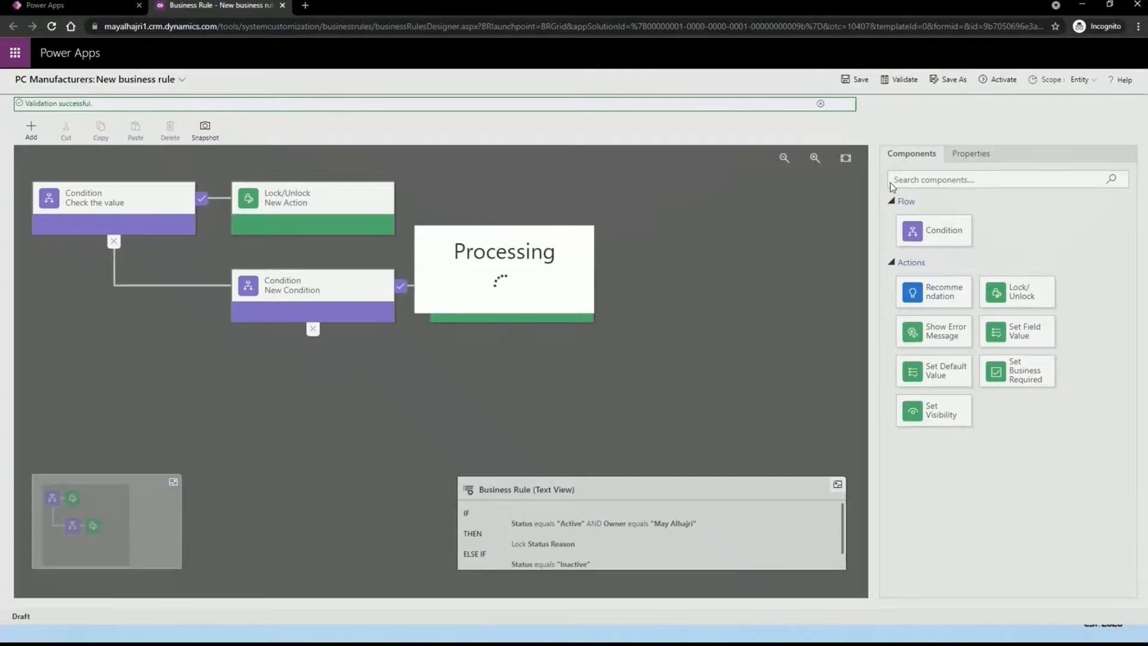
# Step: Confirm activation of the new business rule and go back to the PC Manufacturers page
pyautogui.click(1013, 79)
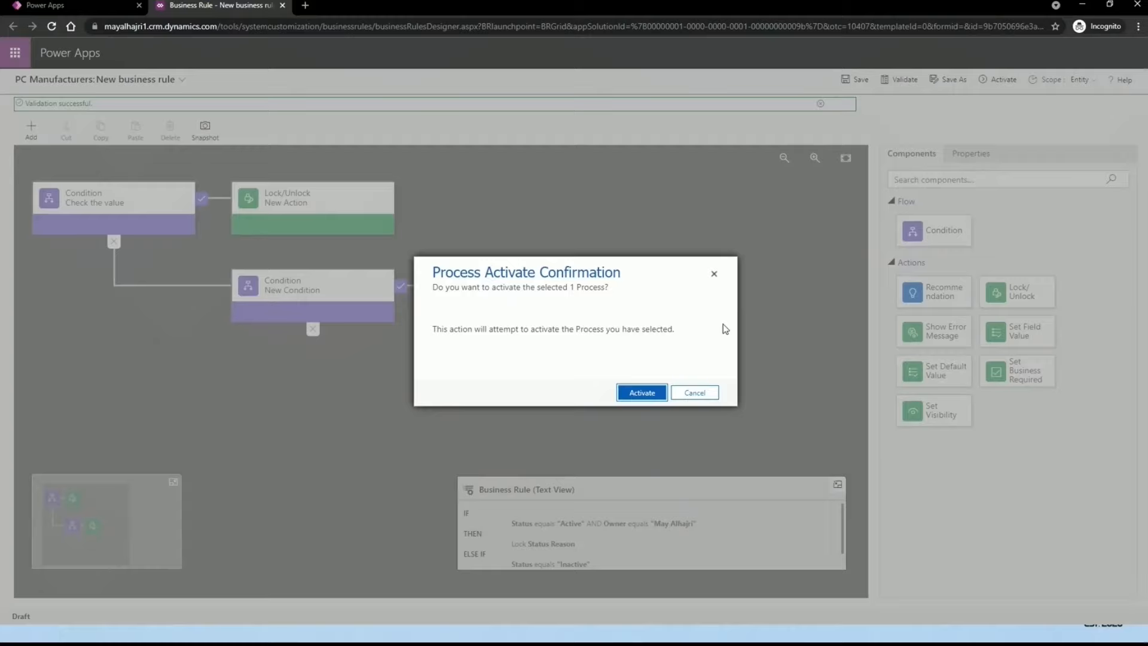
pyautogui.click(640, 394)
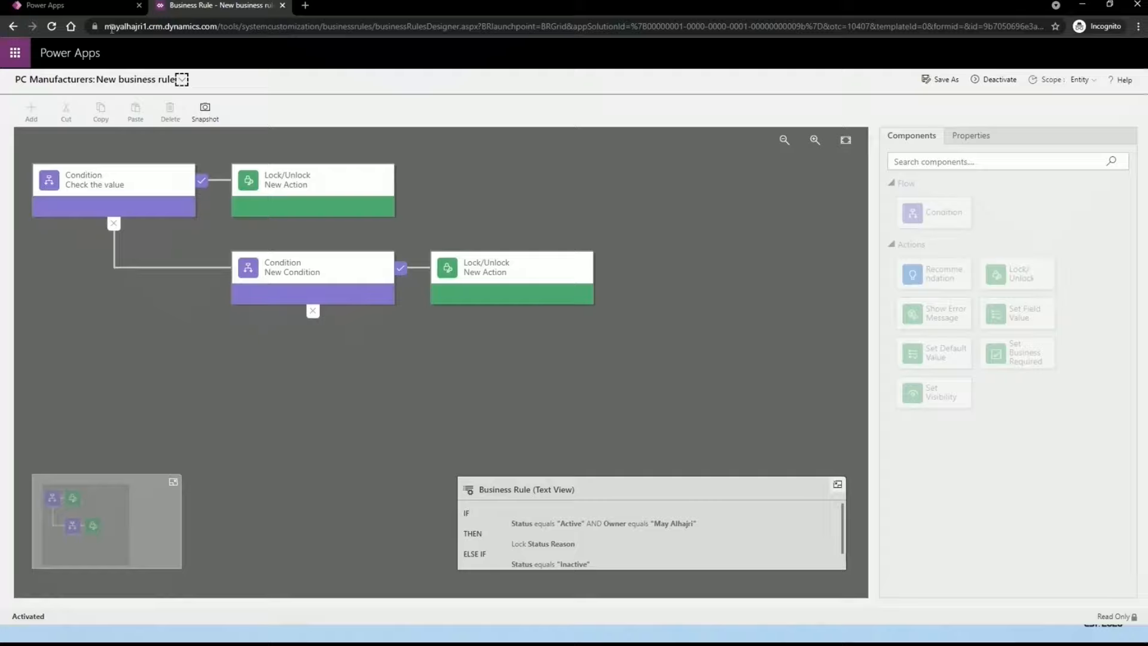
pyautogui.click(45, 5)
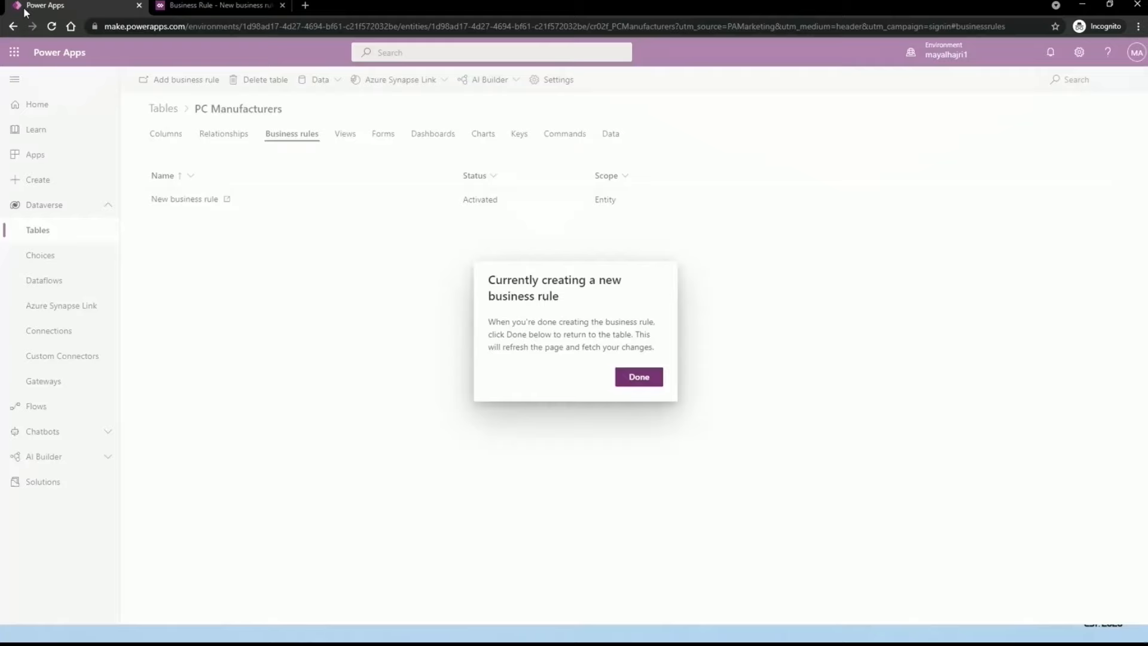
# Step: Show PC Manufacturers' Business rules tab listing both 'New business rule' entries as Activated
pyautogui.click(636, 380)
pyautogui.click(51, 238)
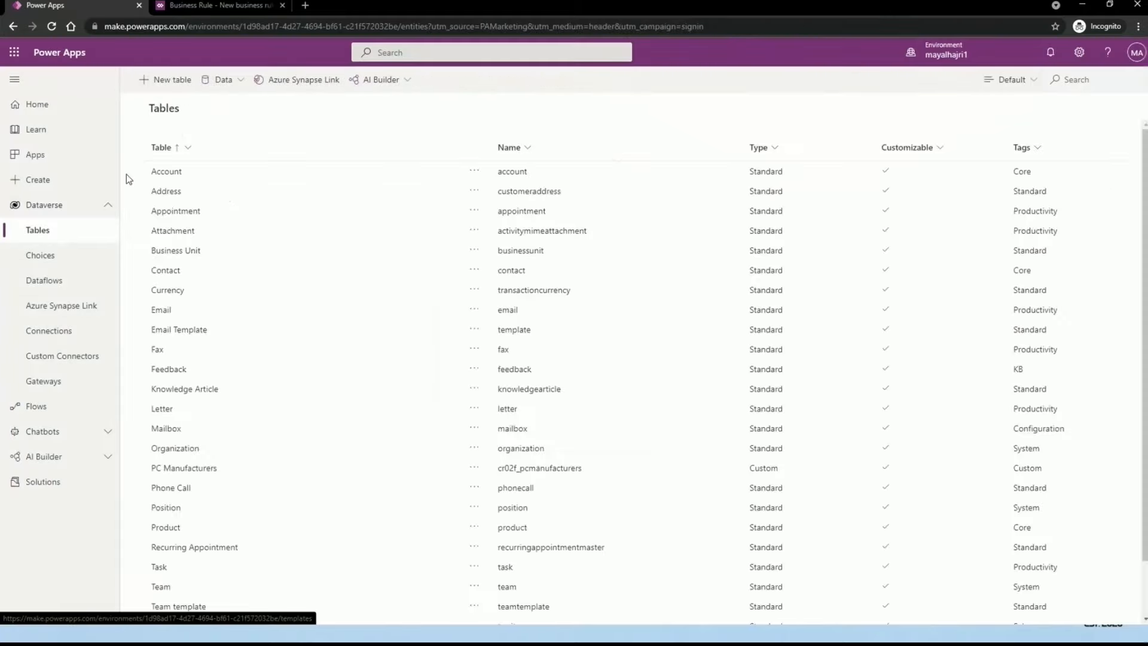
pyautogui.click(196, 469)
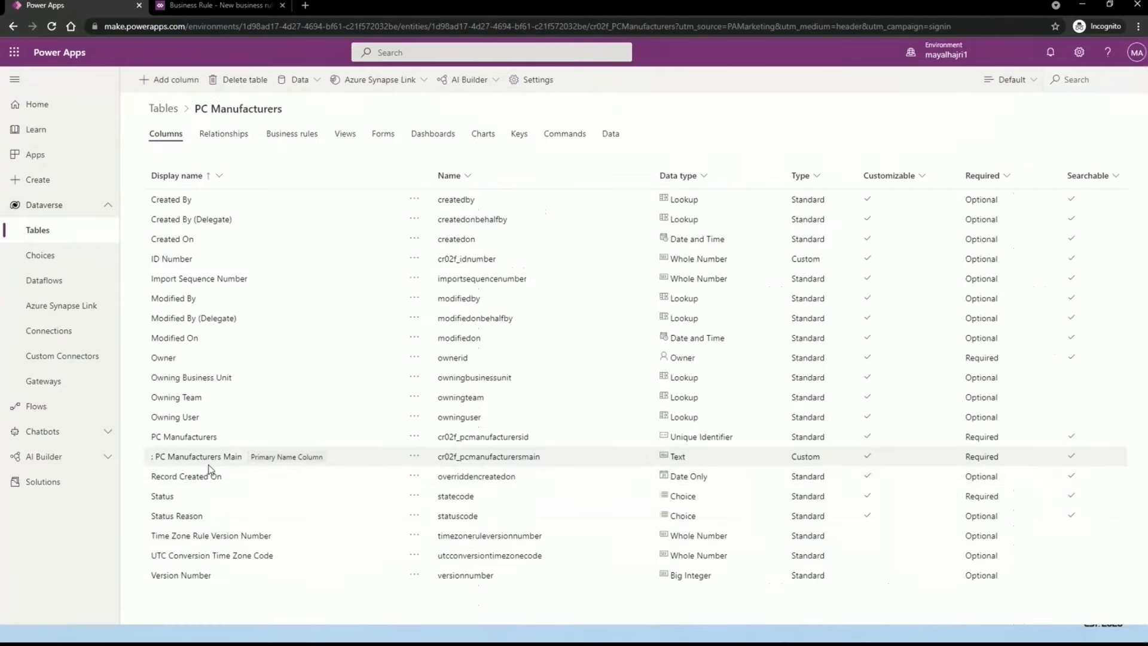
pyautogui.click(293, 135)
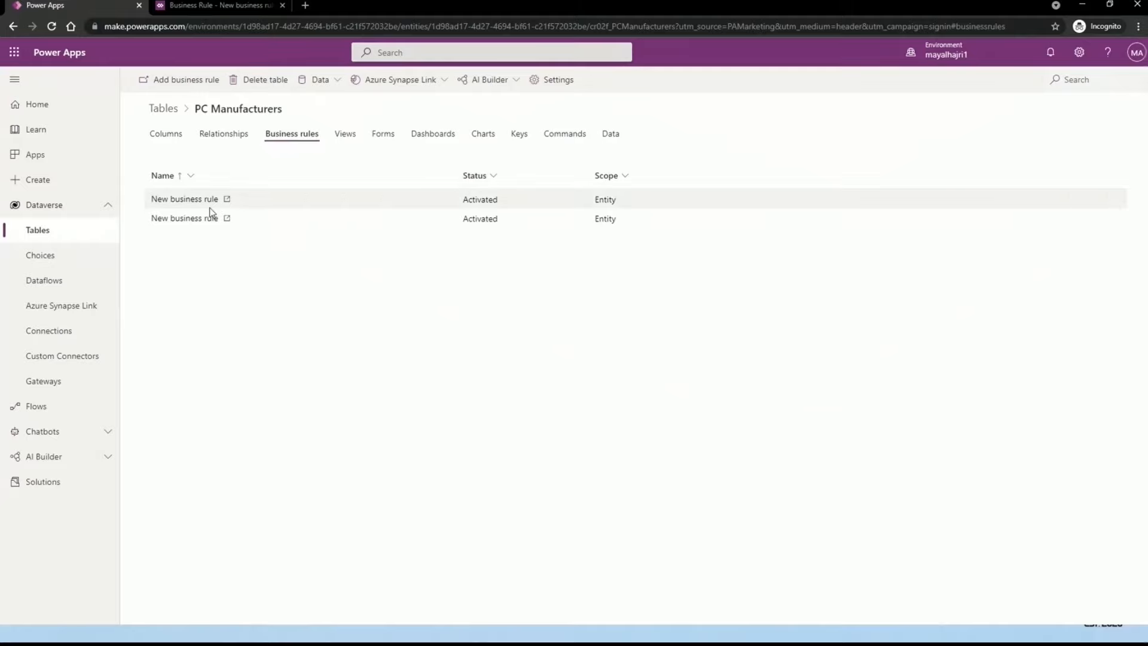
# Step: Open the older rule (Status Active sets Status Reason Active) in its designer
pyautogui.click(178, 220)
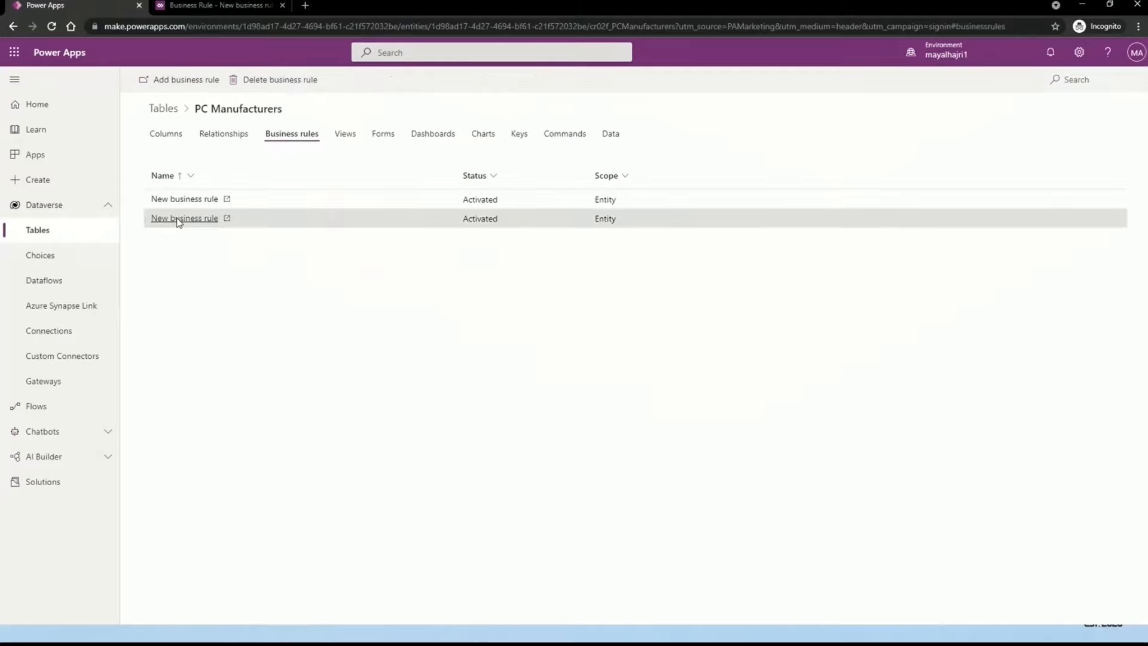
pyautogui.click(178, 220)
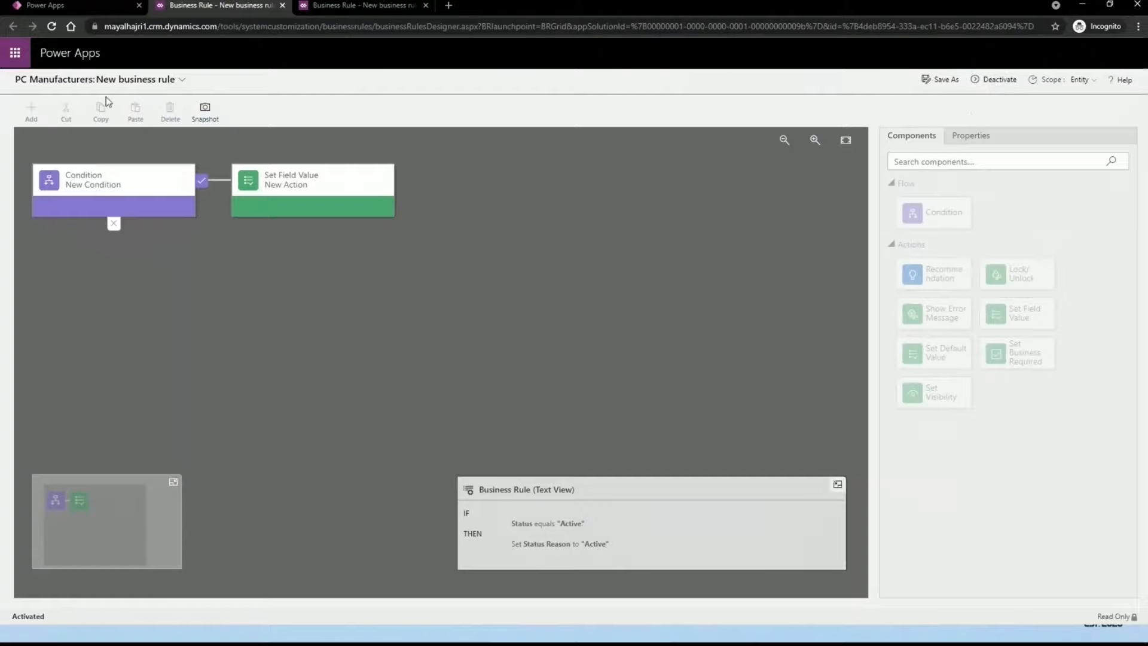
pyautogui.click(84, 6)
pyautogui.click(638, 378)
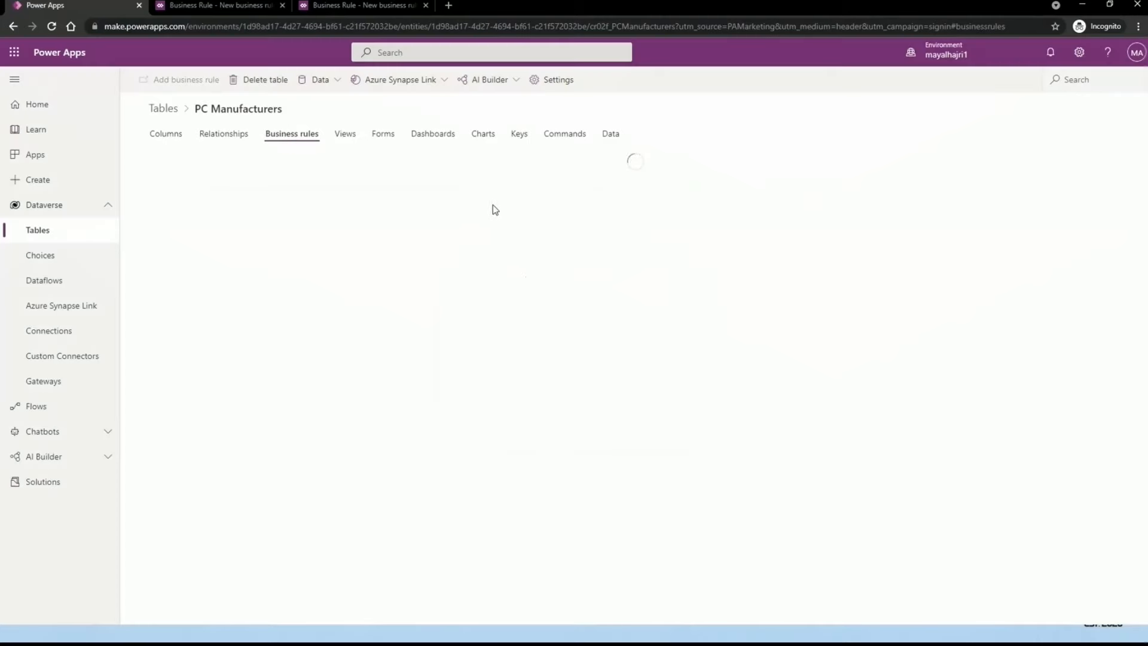
pyautogui.click(484, 197)
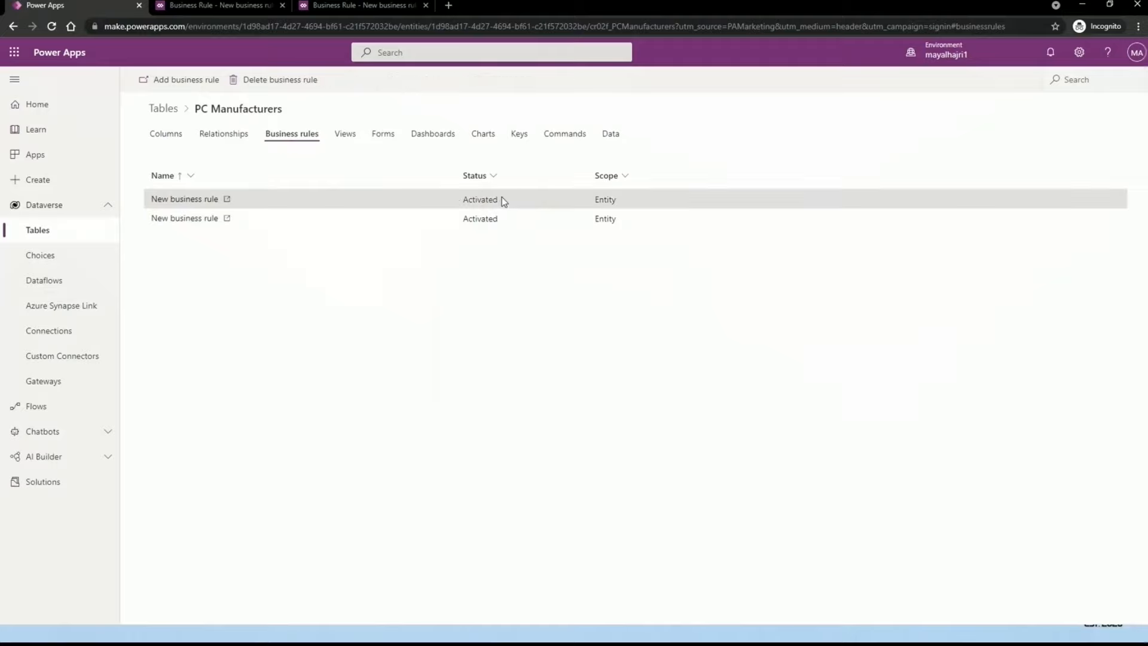
pyautogui.click(247, 10)
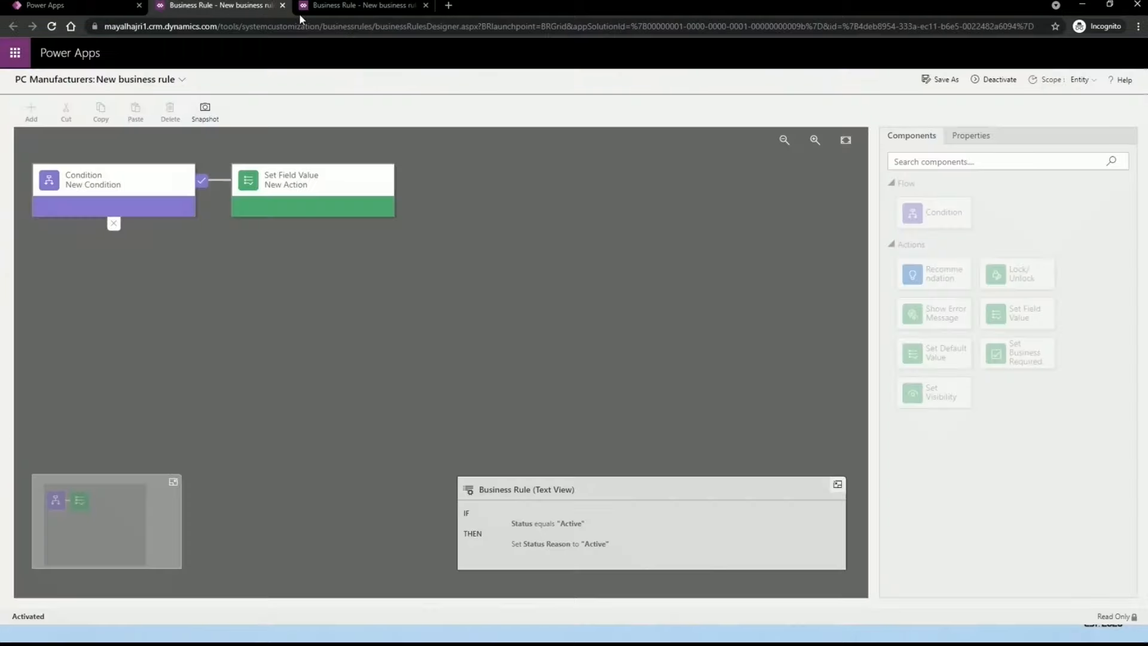
# Step: Deactivate the older rule back to Draft and close its extra designer page
pyautogui.click(1010, 88)
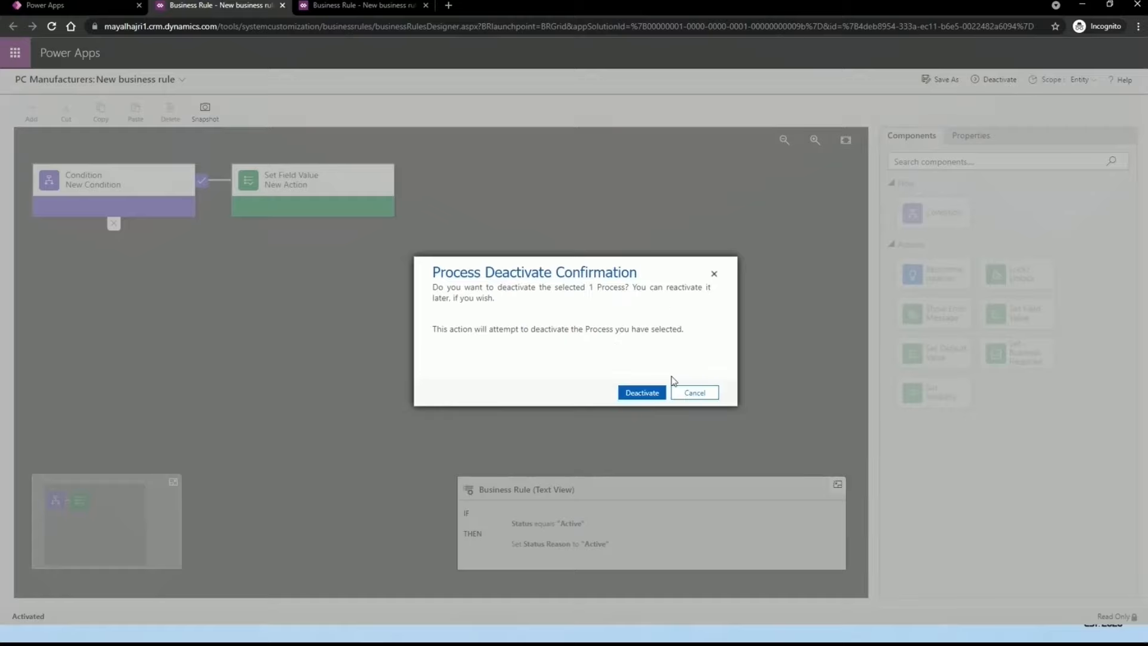
pyautogui.click(647, 392)
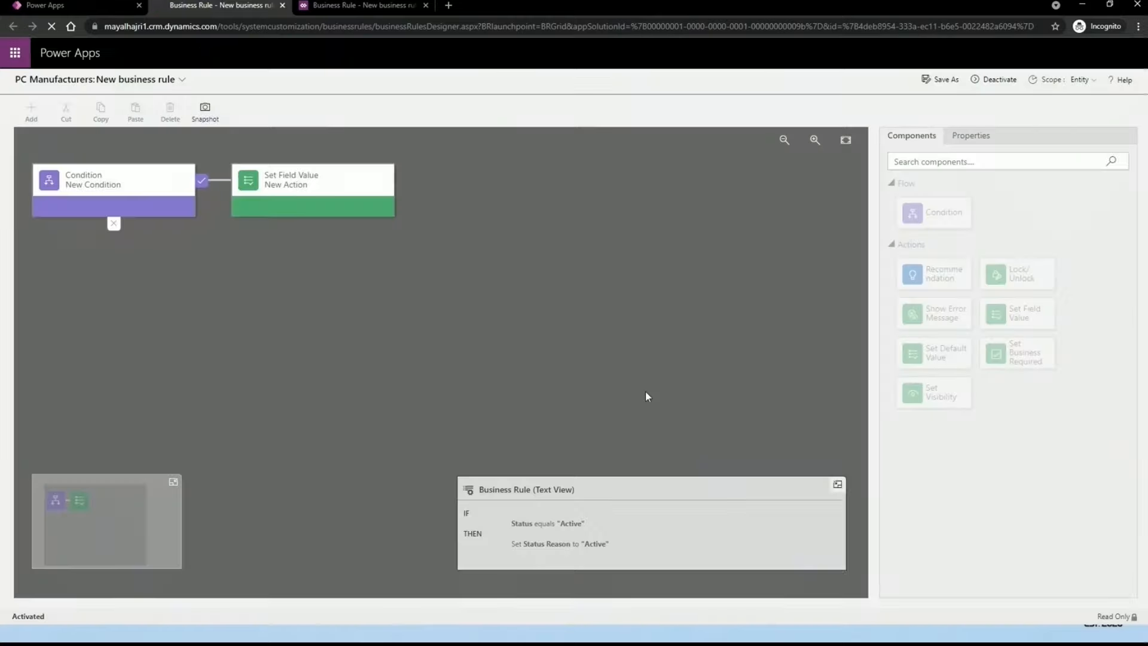
pyautogui.click(426, 6)
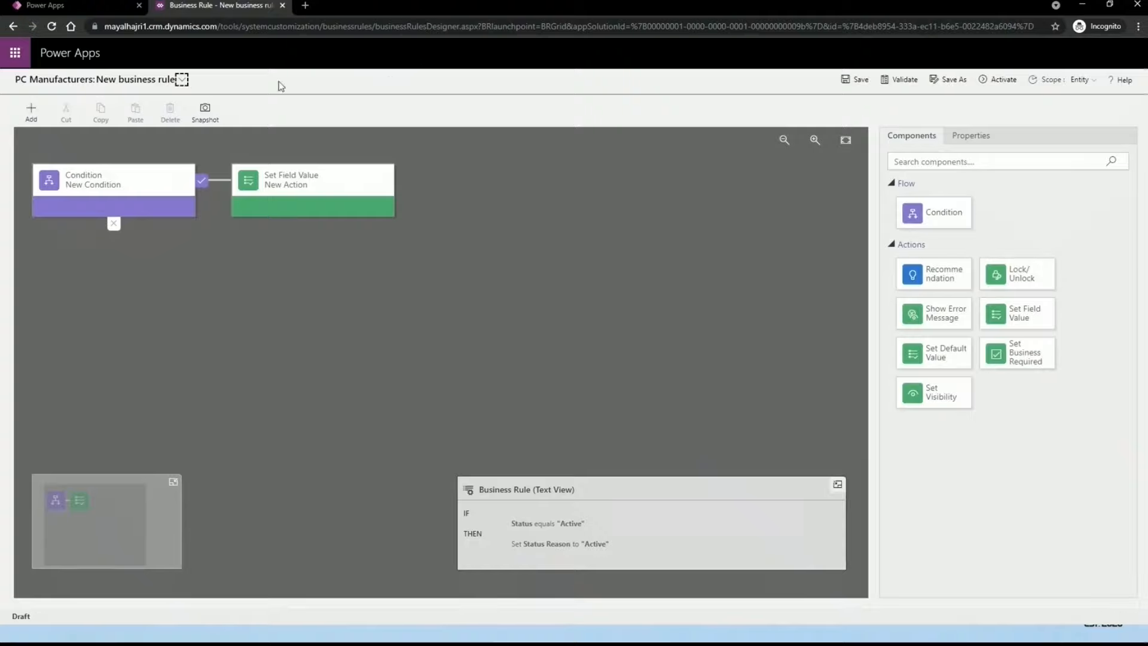
# Step: Reload the business rules list to show the older rule Deactivated, then advance to the Thanks slide
pyautogui.click(55, 6)
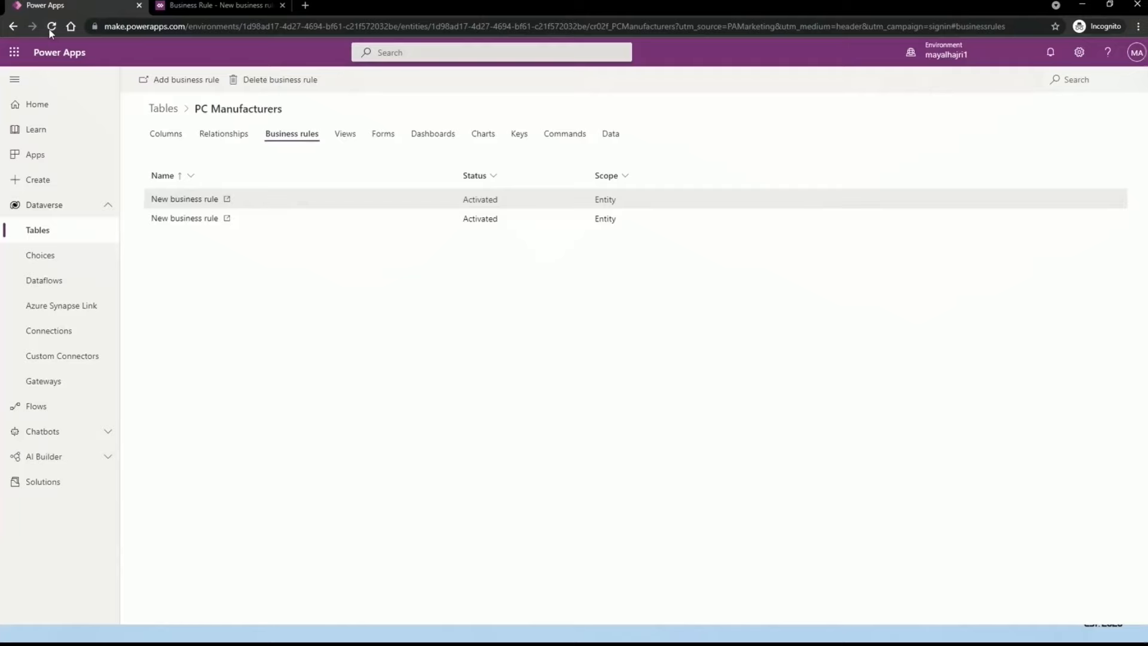
pyautogui.click(234, 133)
pyautogui.click(276, 140)
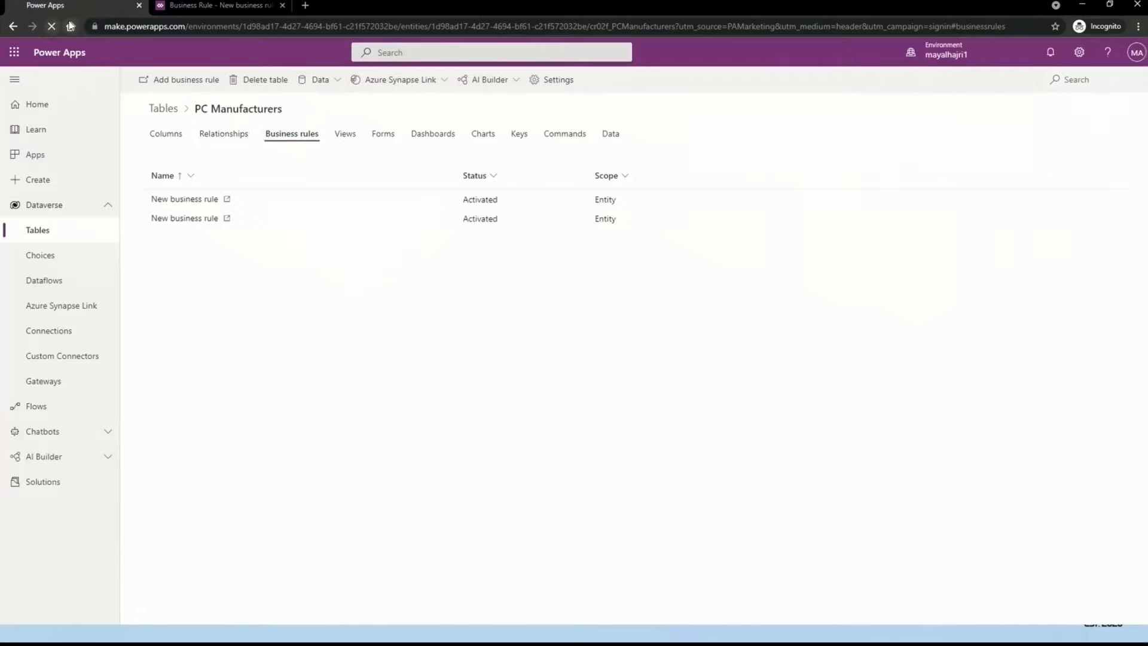
pyautogui.click(53, 25)
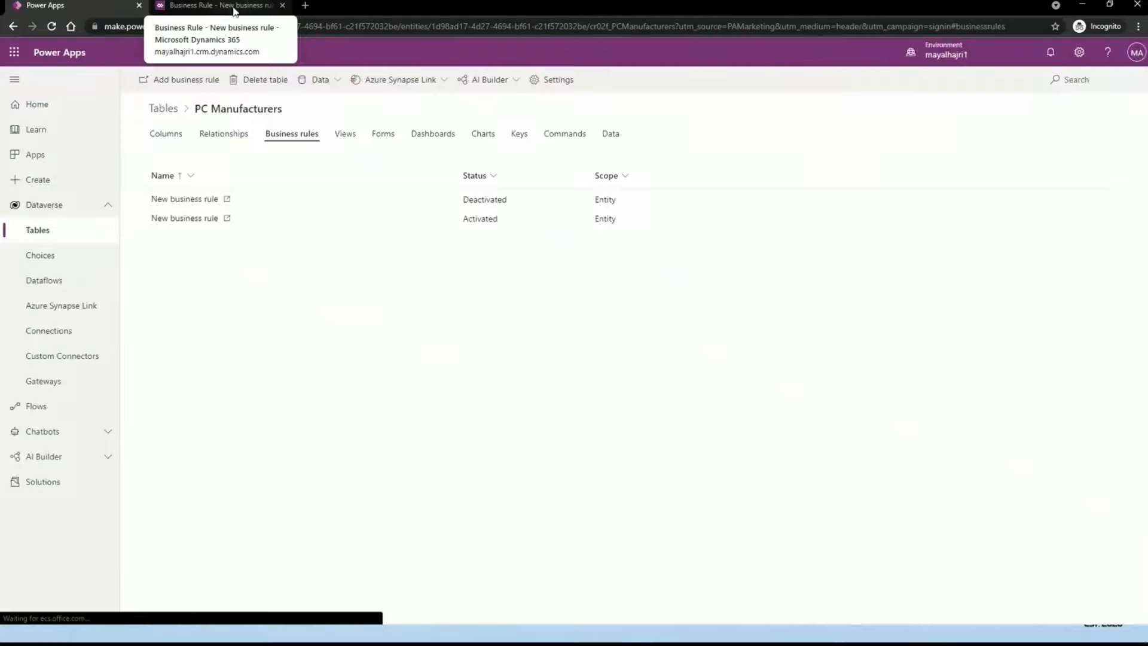
pyautogui.moveTo(534, 203); pyautogui.dragTo(463, 208)
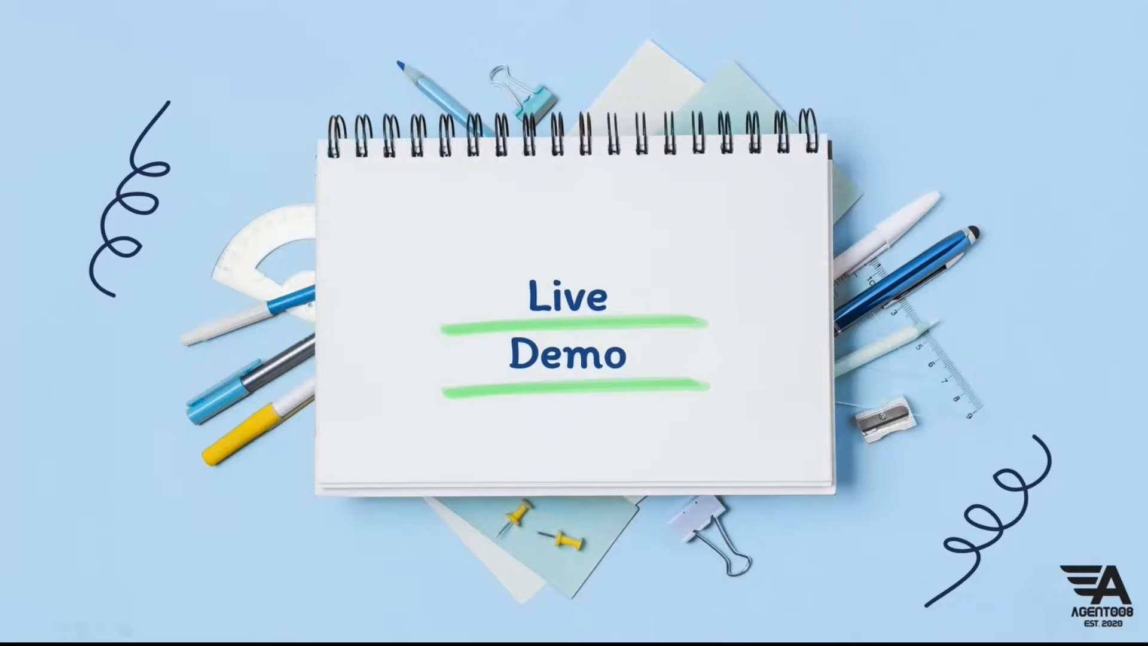
pyautogui.click(155, 443)
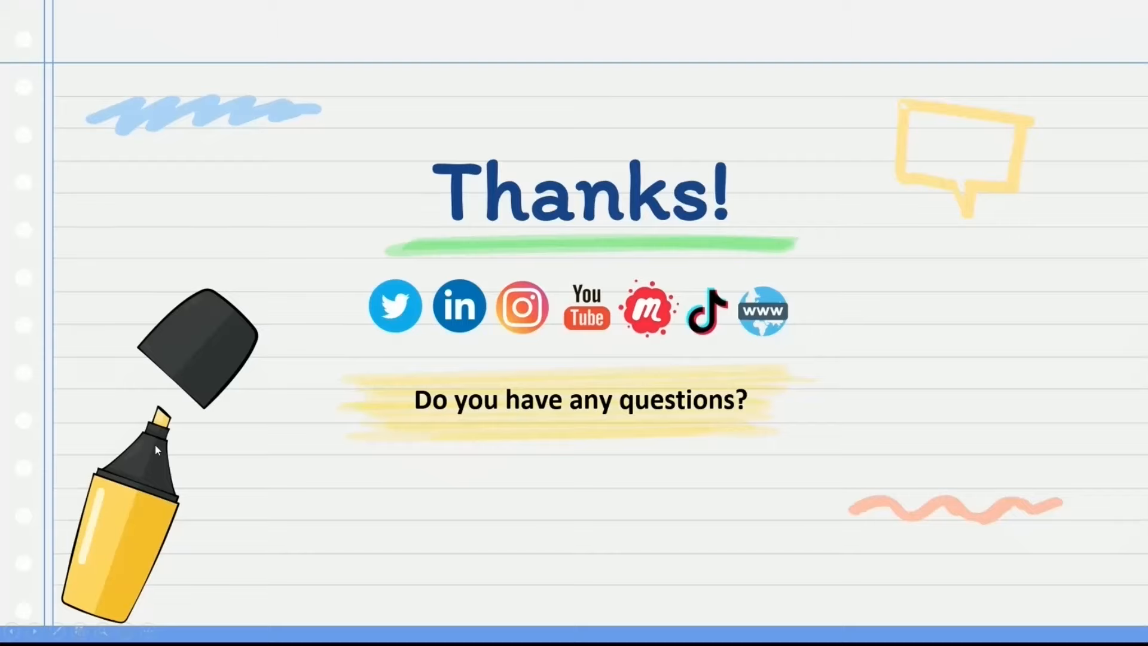